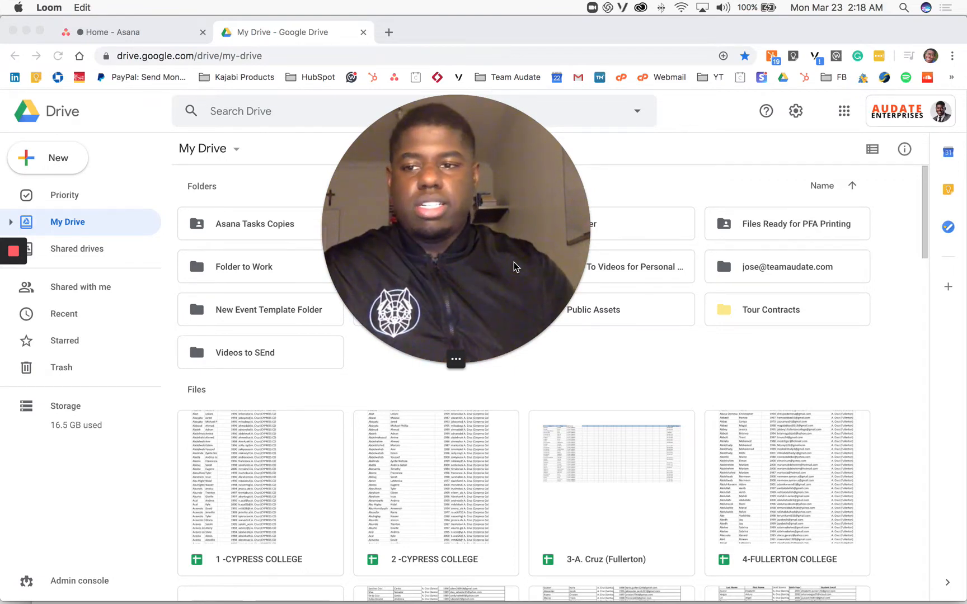
drag(431, 206, 783, 442)
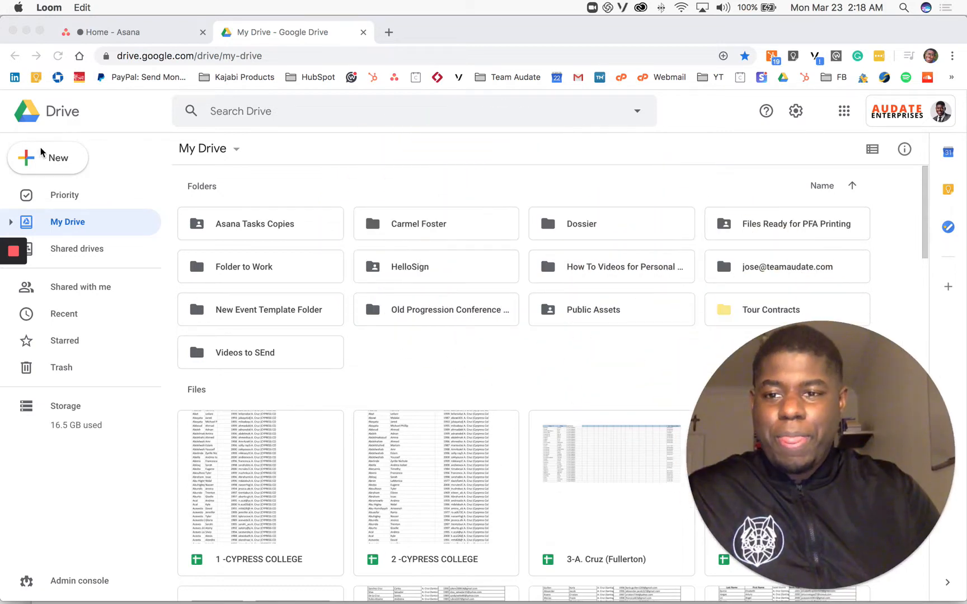
click(51, 159)
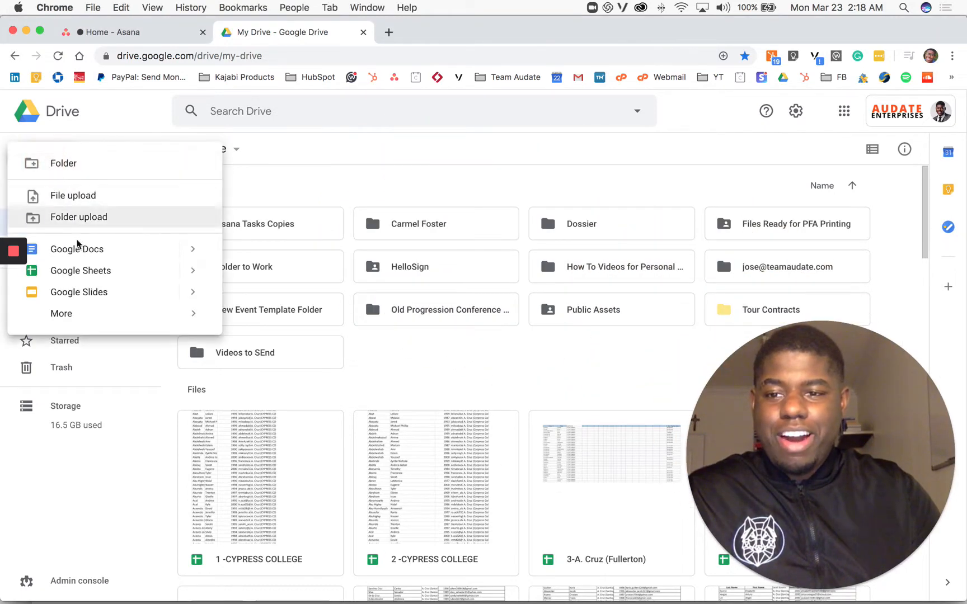
click(84, 274)
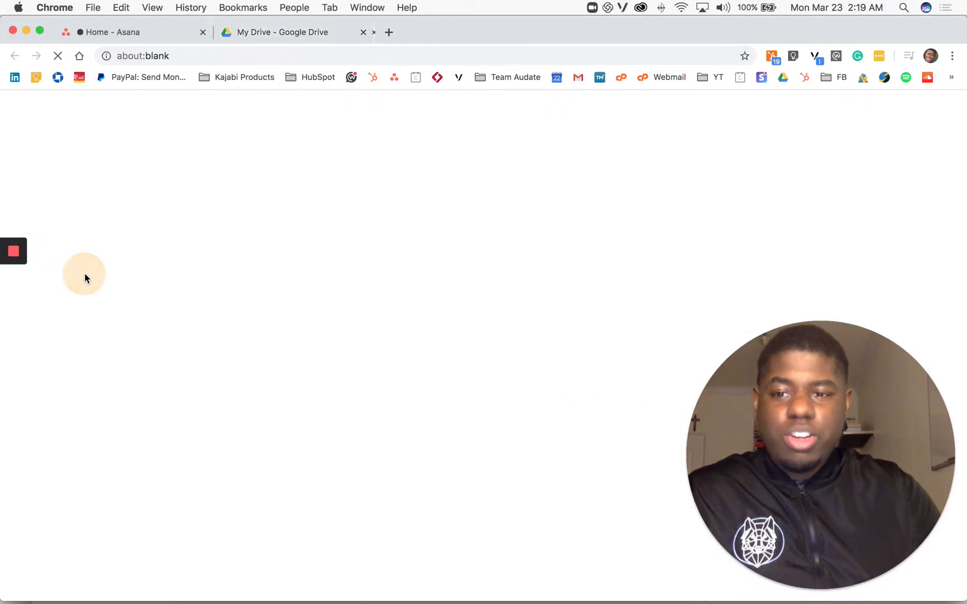
click(246, 40)
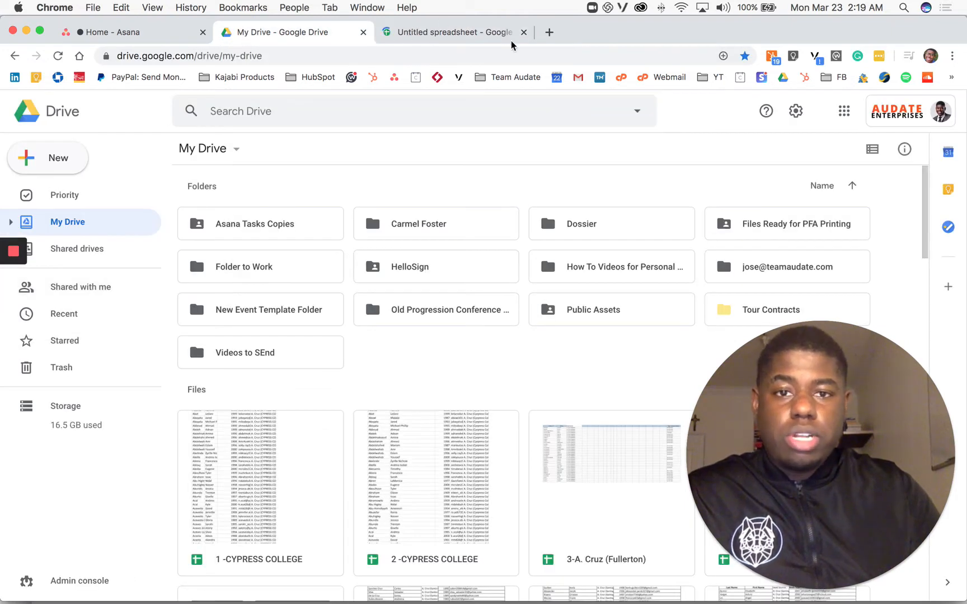
click(524, 33)
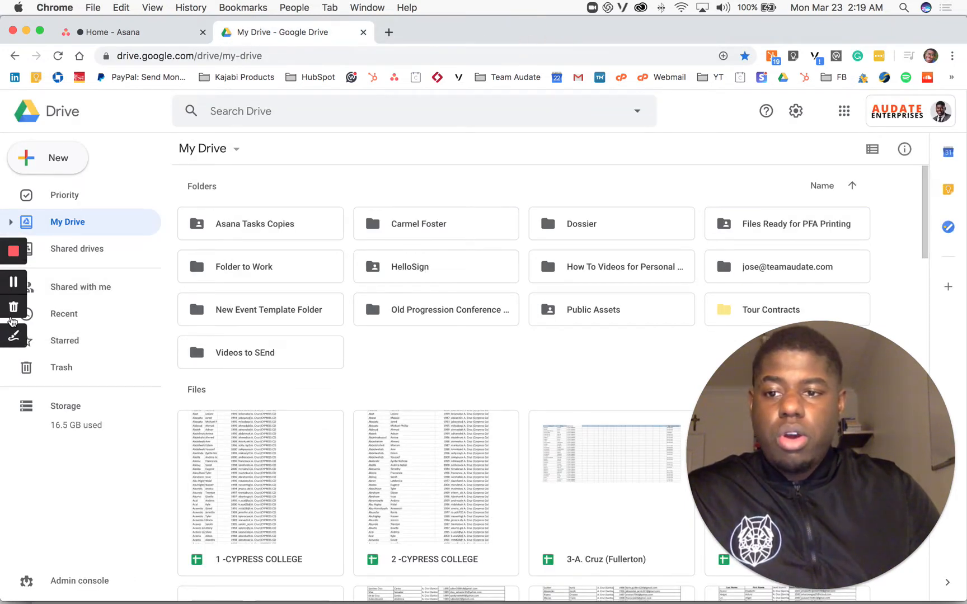
click(16, 340)
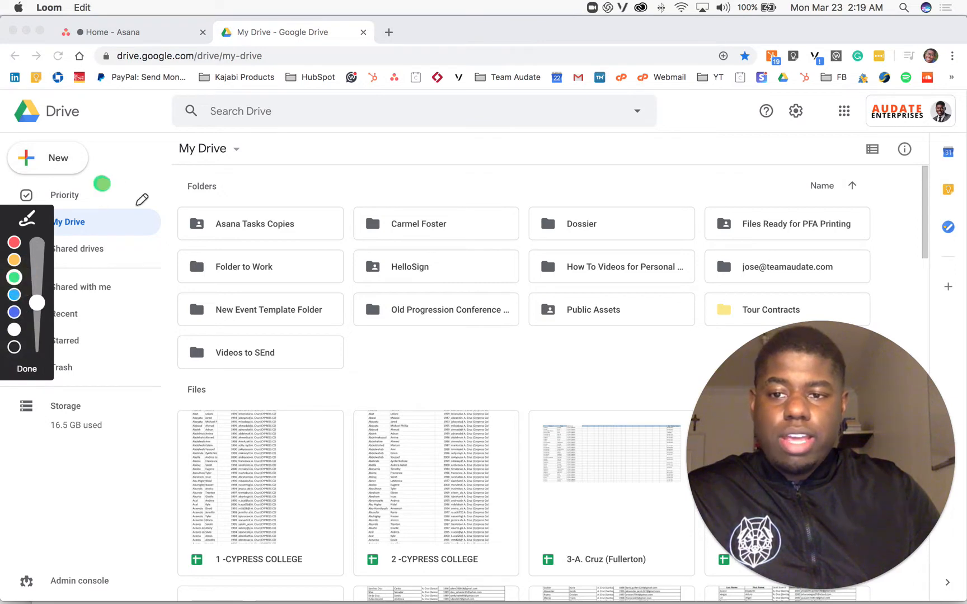
mouse_move(101, 183)
mouse_down()
mouse_move(274, 316)
mouse_move(112, 248)
mouse_move(184, 162)
mouse_up()
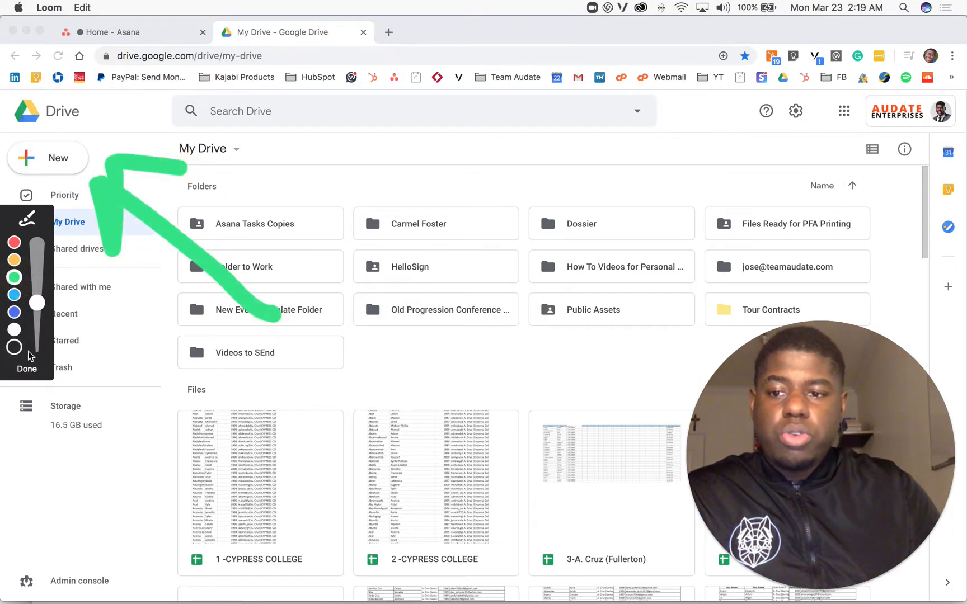
click(27, 368)
Step: Open the Google Sheets template gallery and browse the General templates
click(51, 160)
click(51, 161)
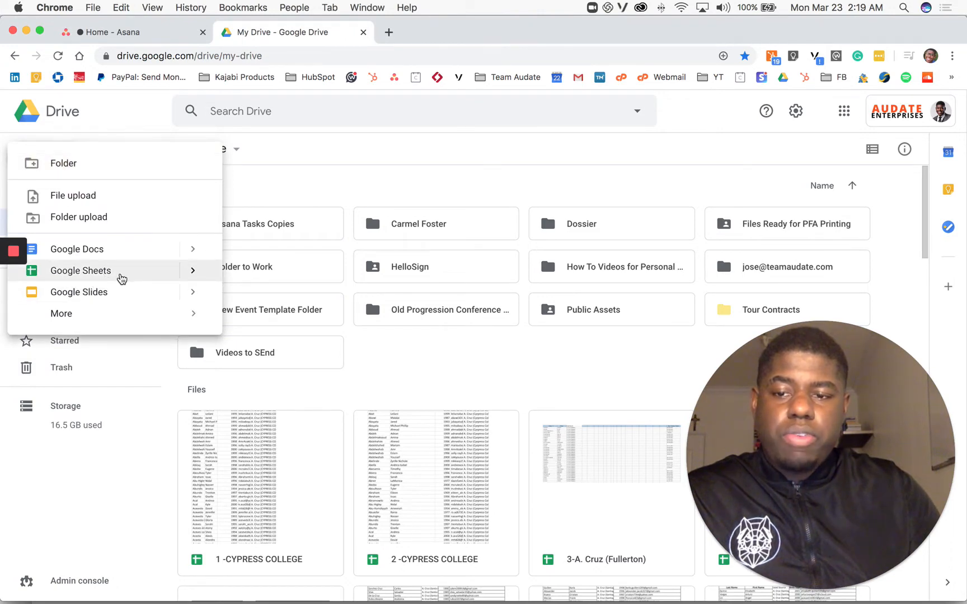
mouse_move(200, 279)
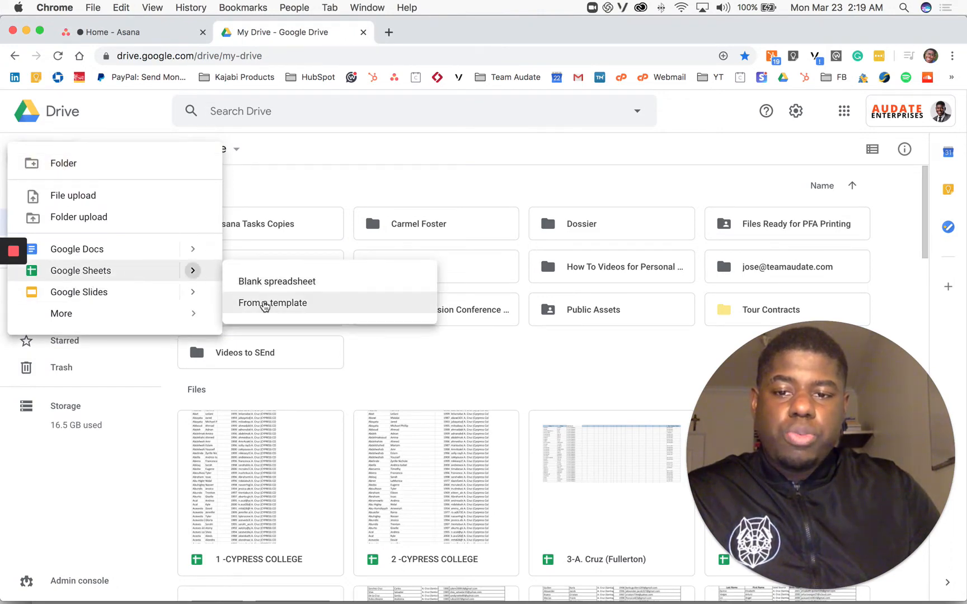
click(264, 307)
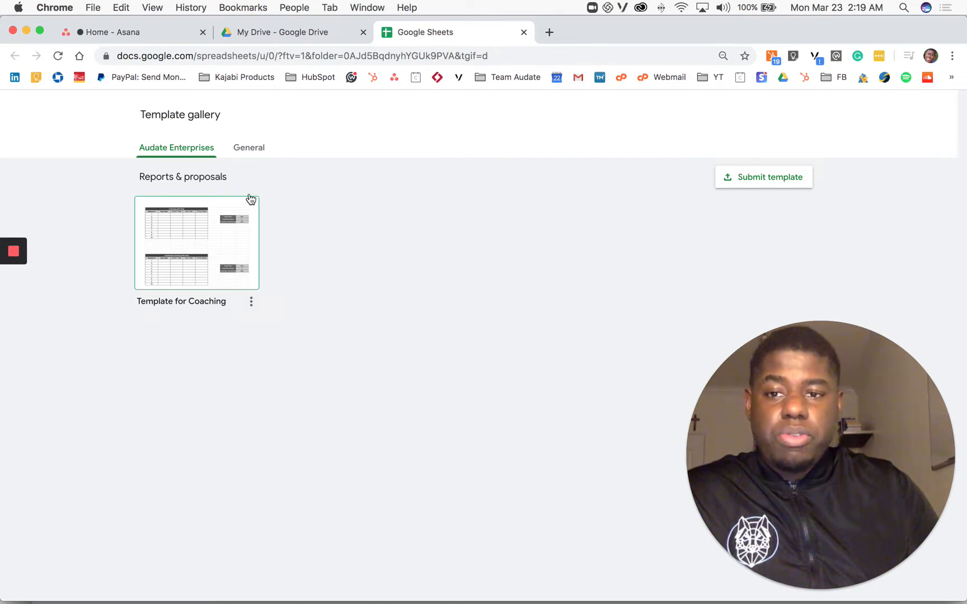
click(249, 150)
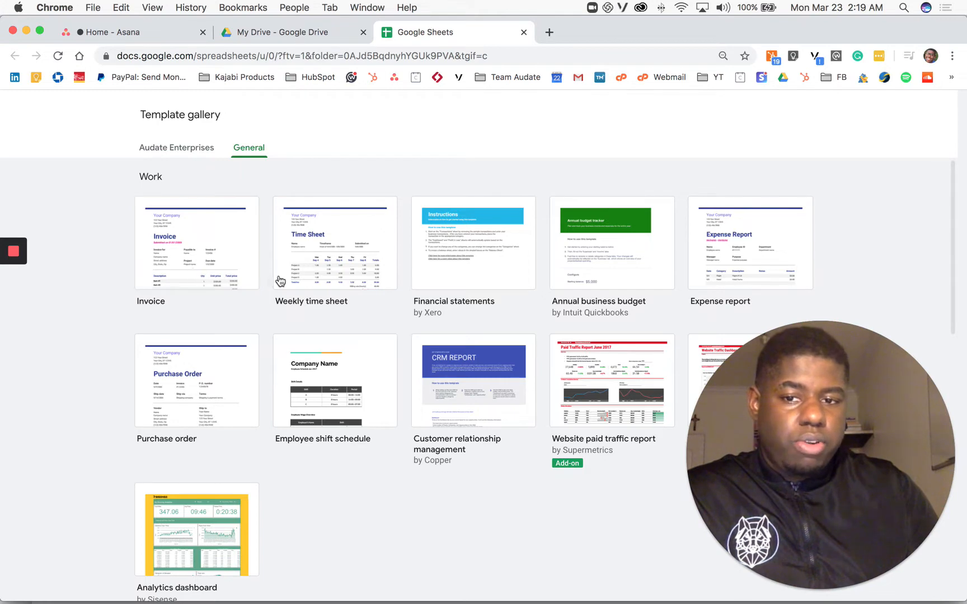
scroll(374, 289, down, 1)
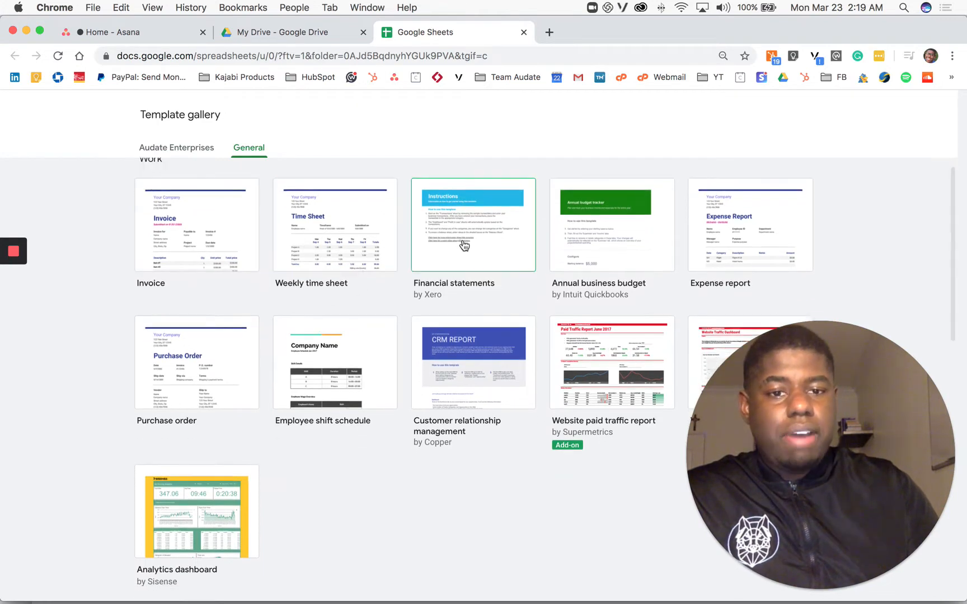
scroll(463, 245, down, 1)
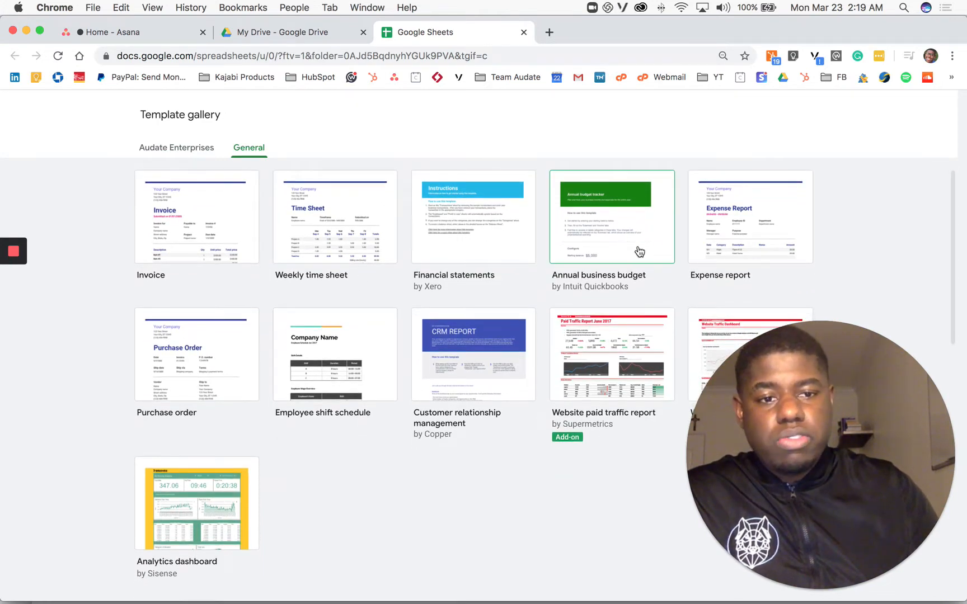
scroll(582, 242, down, 15)
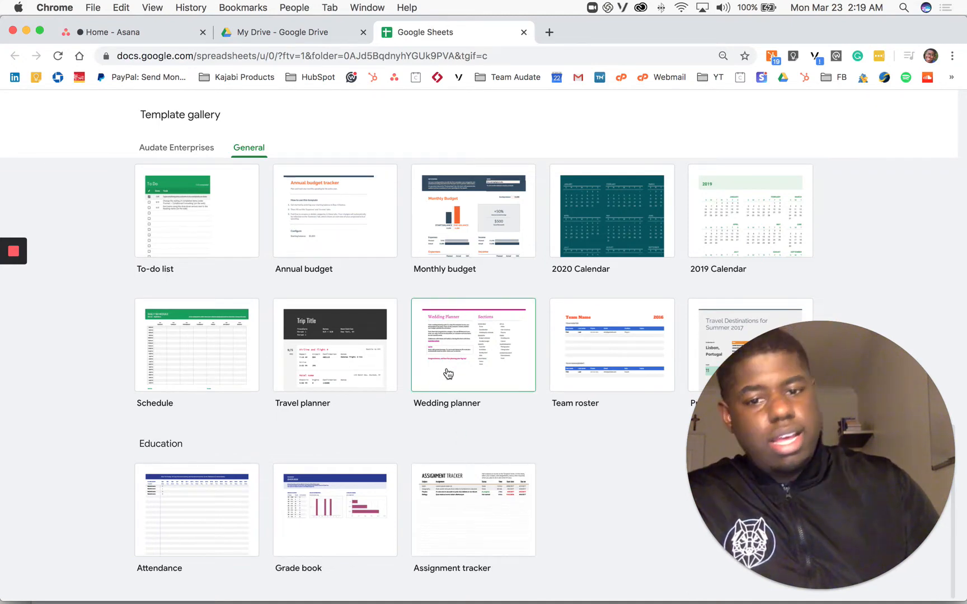
click(523, 33)
Step: Create a new blank Google Sheets spreadsheet in My Drive
click(45, 158)
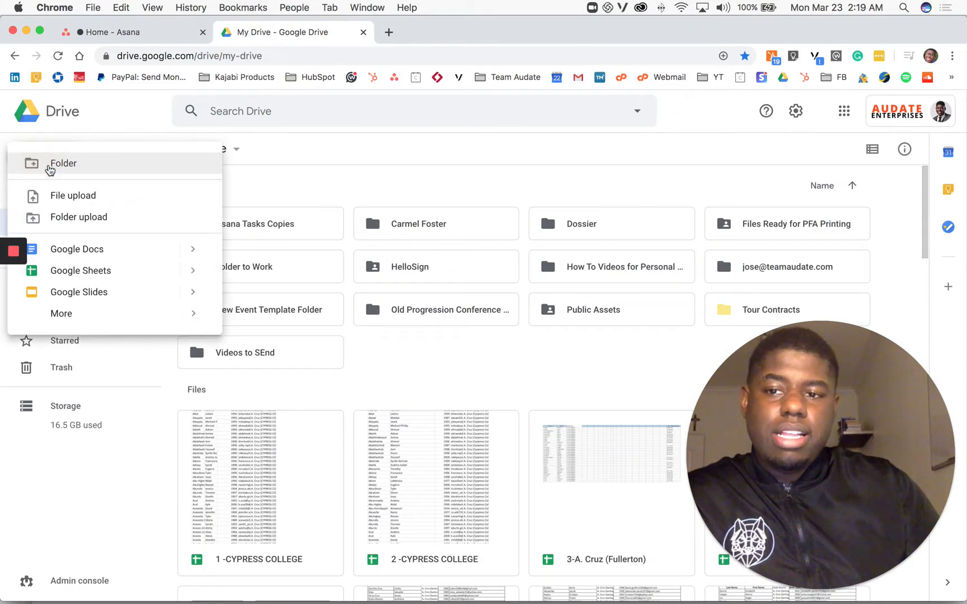
click(115, 271)
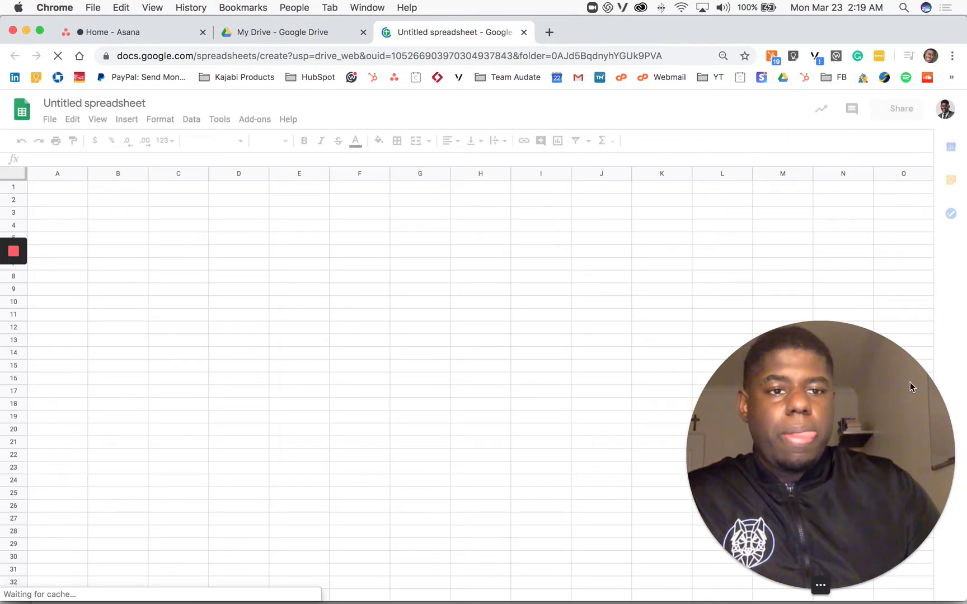
click(738, 453)
drag(737, 453, 160, 455)
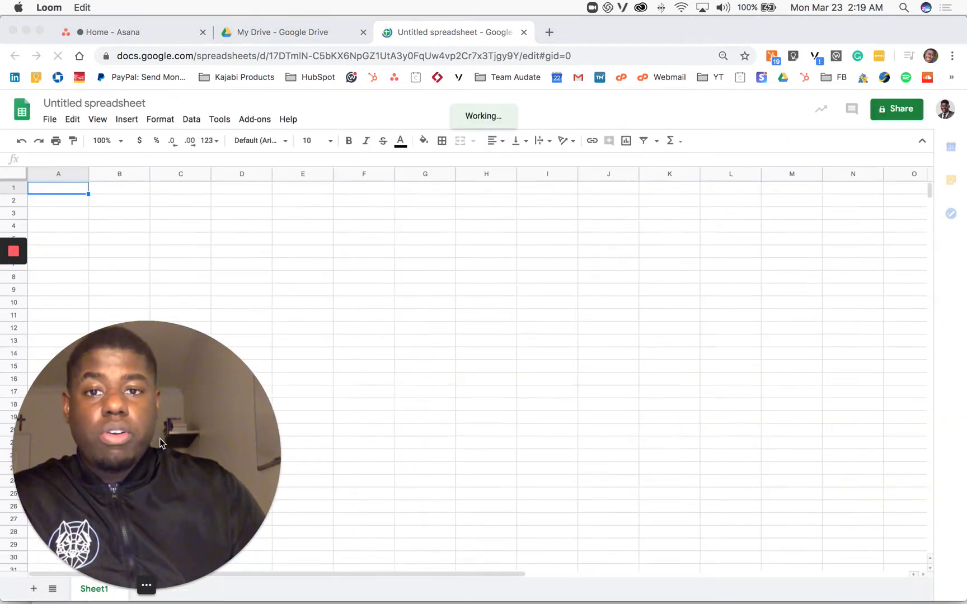
click(891, 110)
click(901, 112)
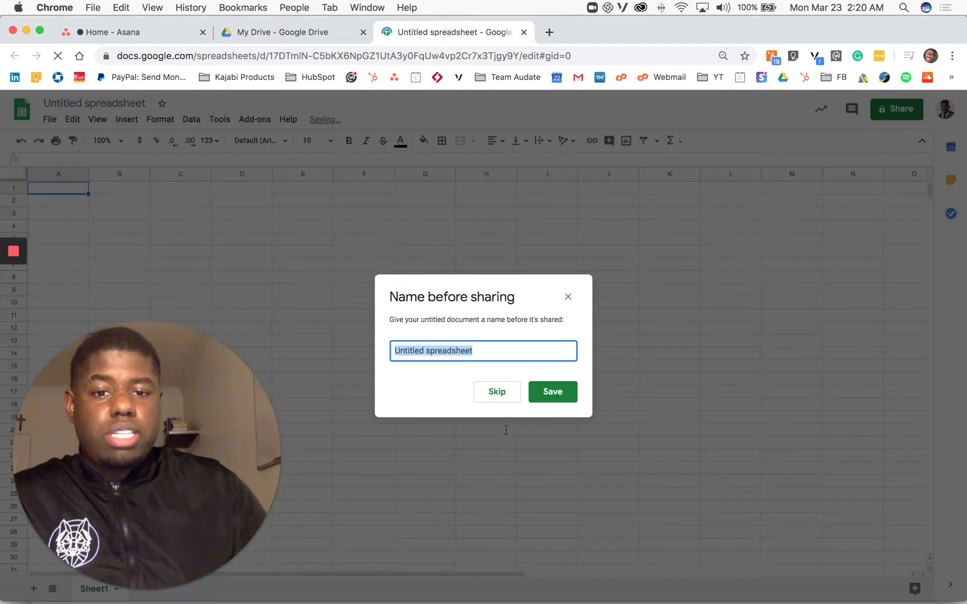
click(567, 295)
click(888, 118)
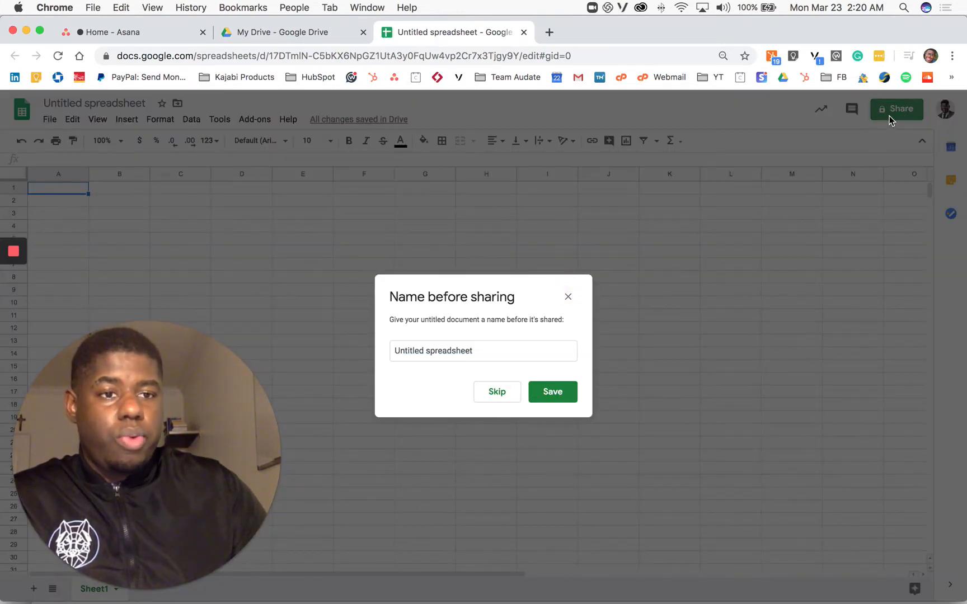
click(349, 403)
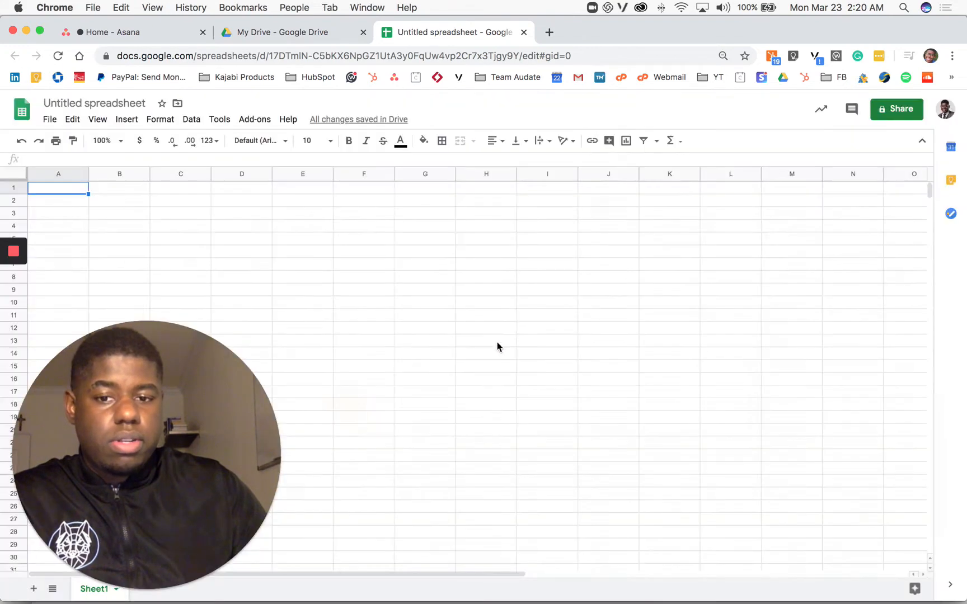
Step: Start sharing the spreadsheet and name it Bookkeeping
click(890, 114)
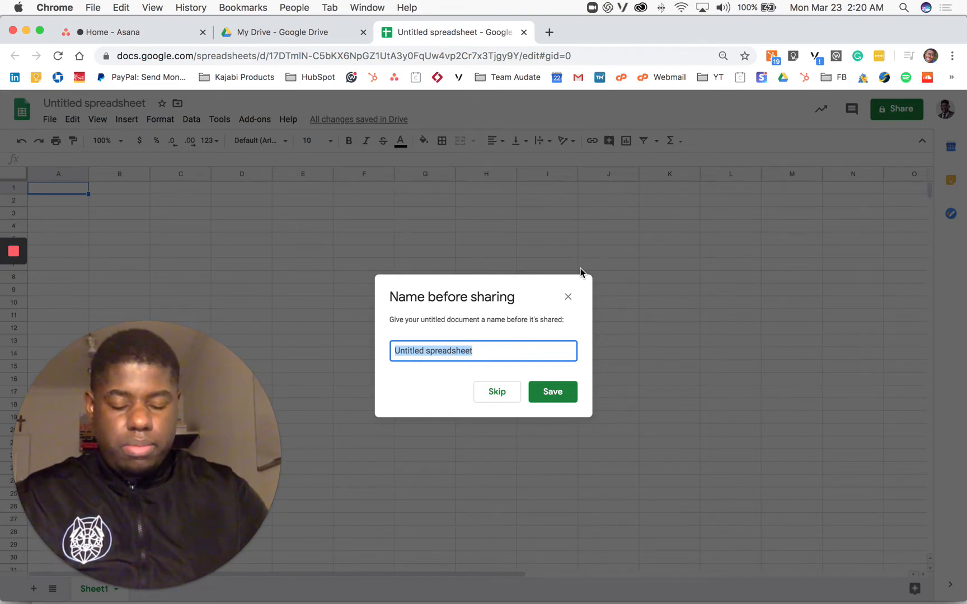
text(Bookke)
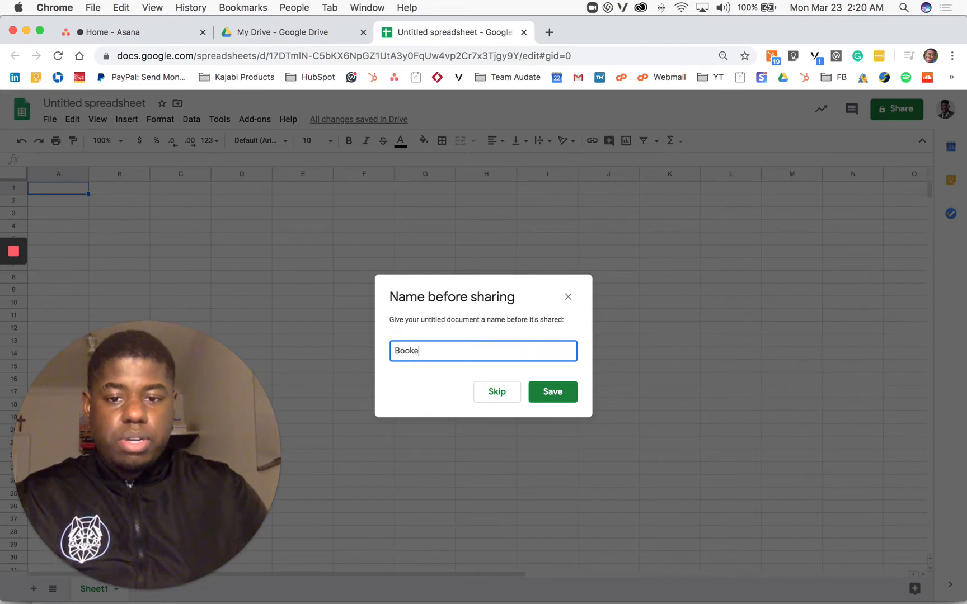
text(ep)
key(BackSpace)
key(BackSpace)
key(BackSpace)
text(keeping)
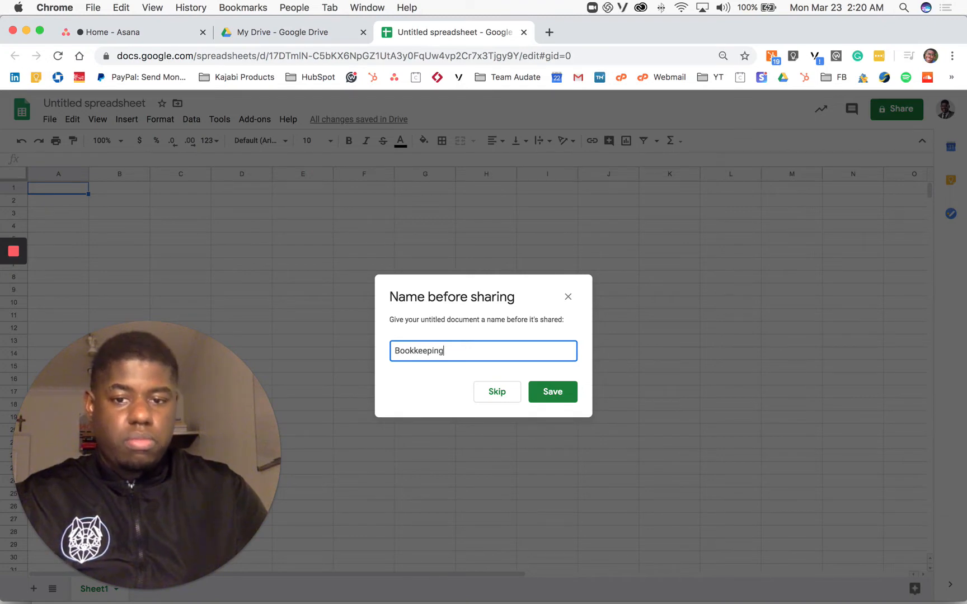
key(Return)
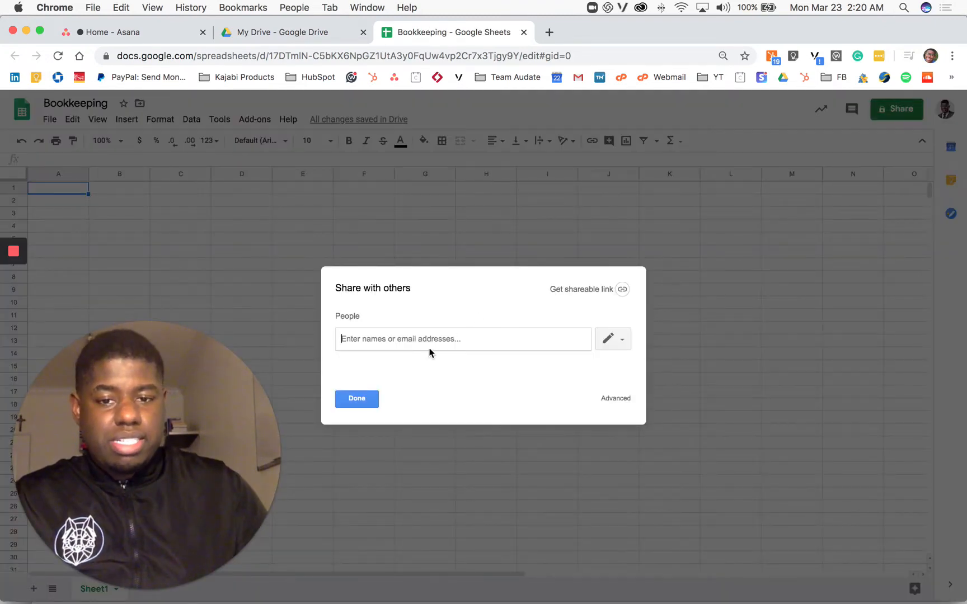
Step: Share the spreadsheet with a collaborator by entering their e-mail address and sending the invite
text(lory)
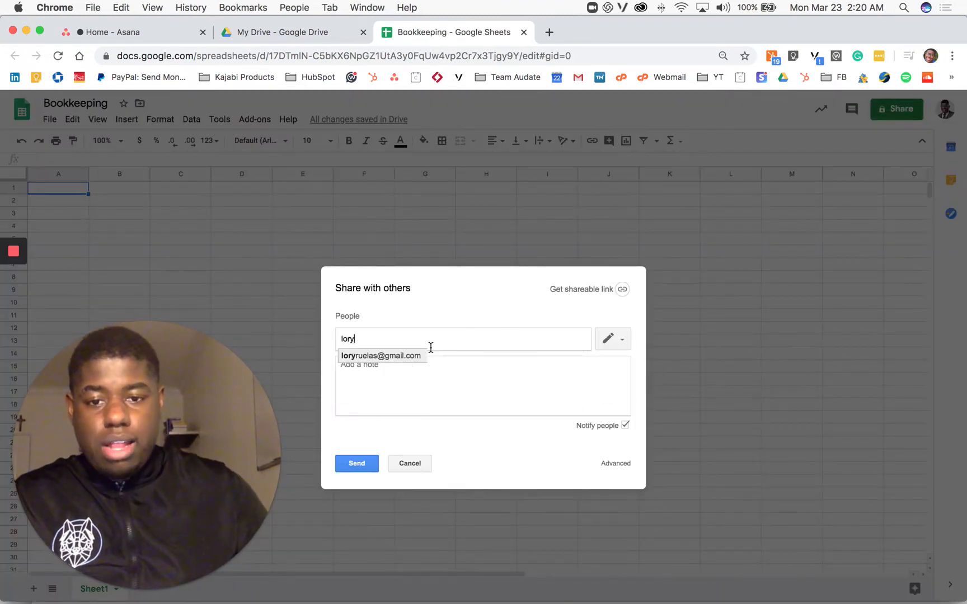
click(392, 356)
click(358, 462)
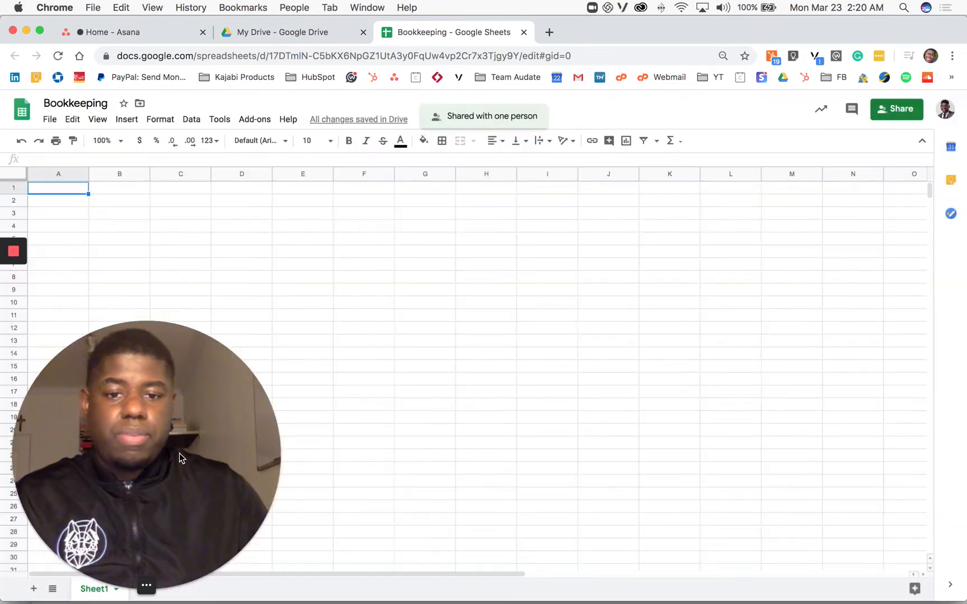
drag(179, 454, 871, 447)
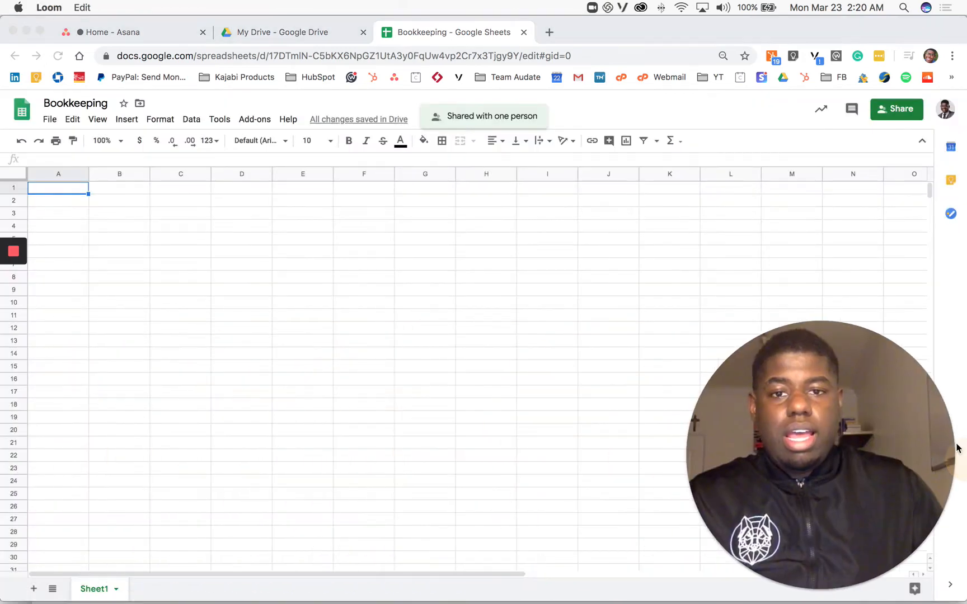
mouse_move(903, 401)
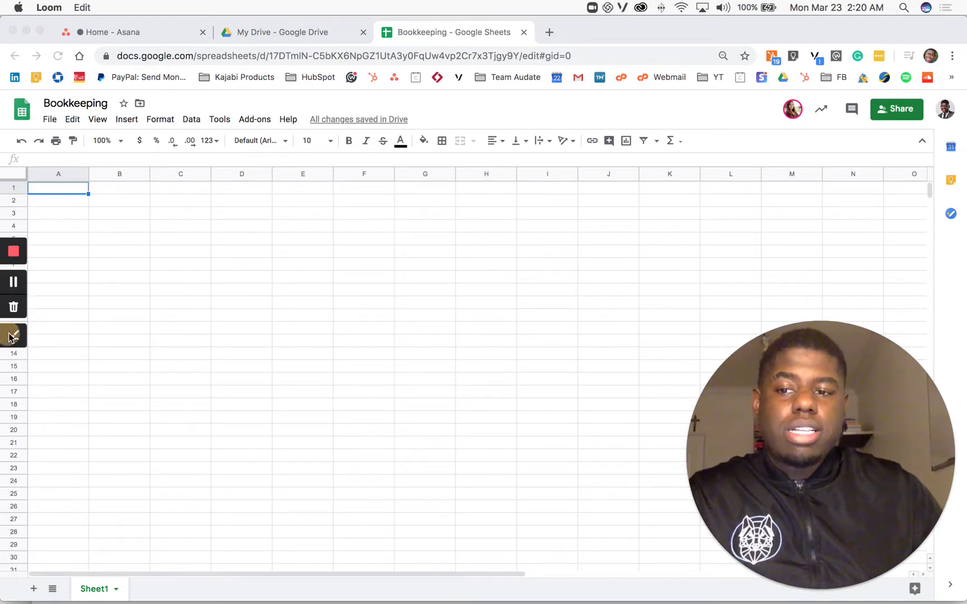
click(12, 336)
click(14, 260)
drag(756, 84, 823, 92)
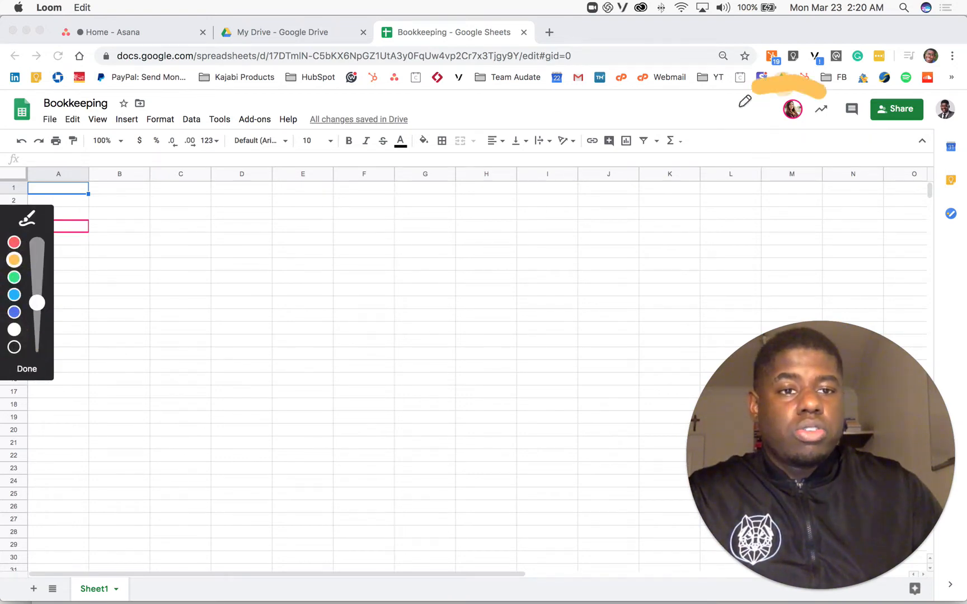
mouse_move(745, 102)
mouse_down()
mouse_move(864, 127)
mouse_move(783, 93)
mouse_move(747, 98)
mouse_up()
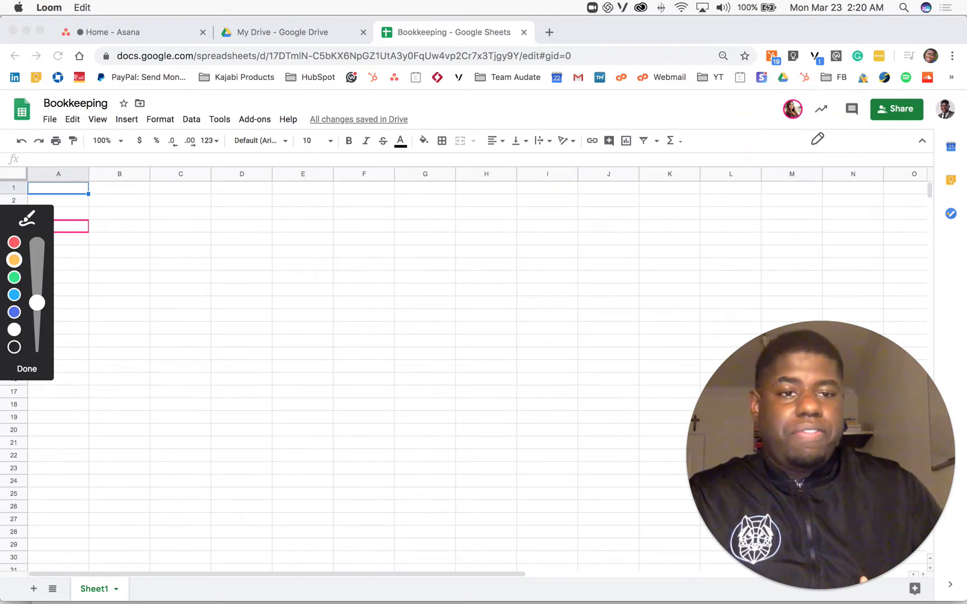
mouse_move(777, 107)
mouse_down()
mouse_move(783, 135)
mouse_move(781, 95)
mouse_move(754, 119)
mouse_move(695, 102)
mouse_move(682, 115)
mouse_up()
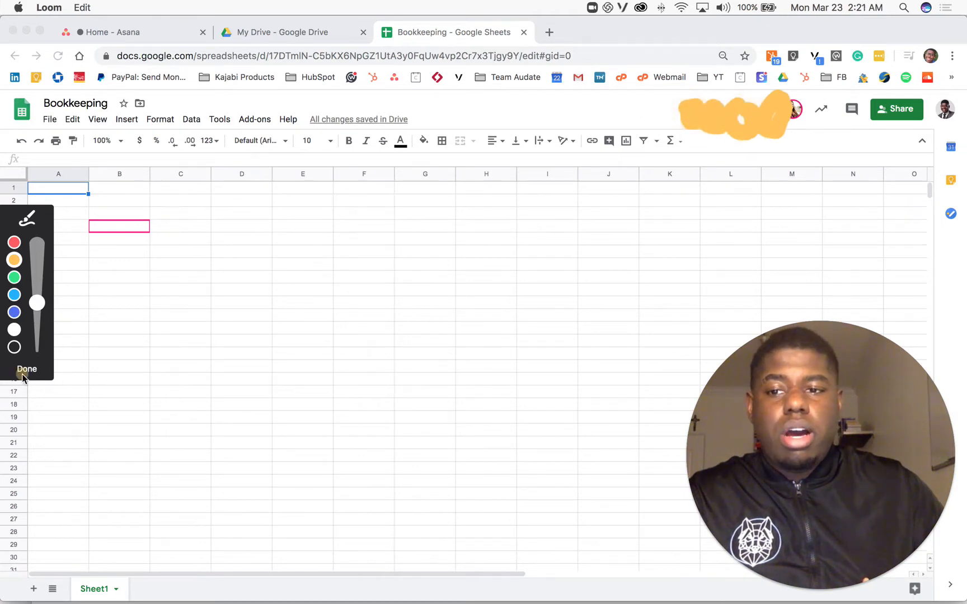
click(25, 369)
Step: Enter the header Date in cell A1 and the date 3/23/2020 in cell A2
click(59, 189)
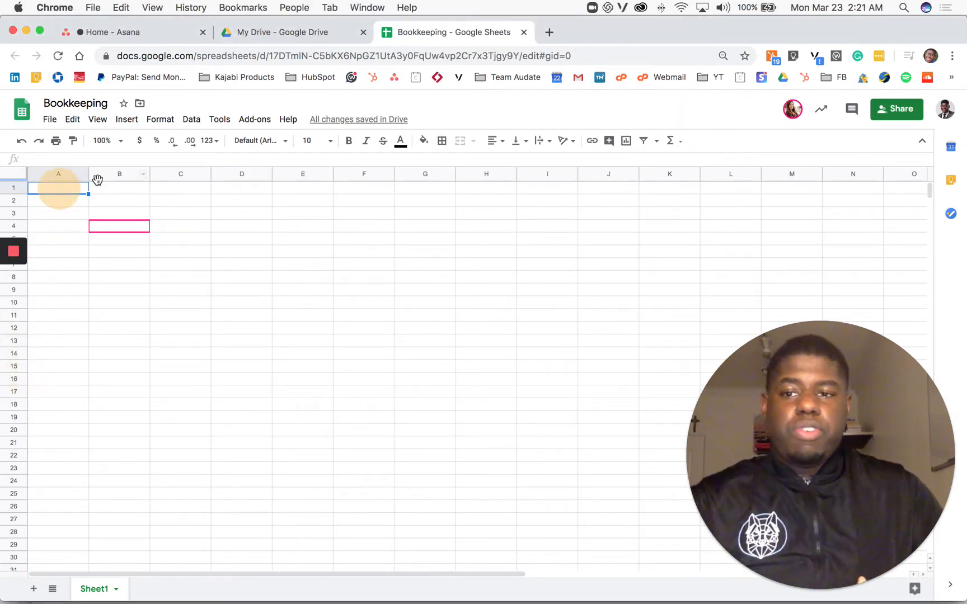
text(Date)
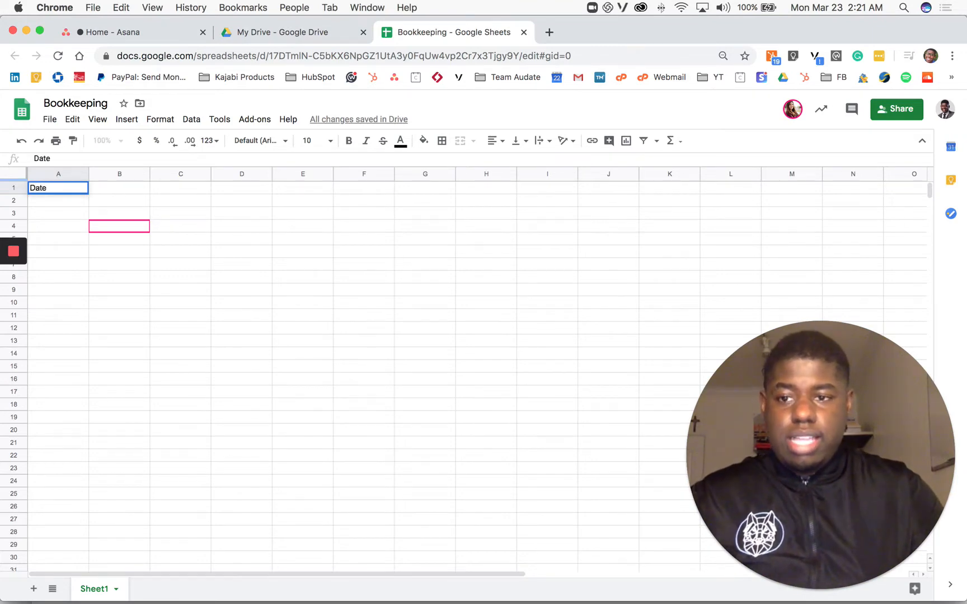
key(Return)
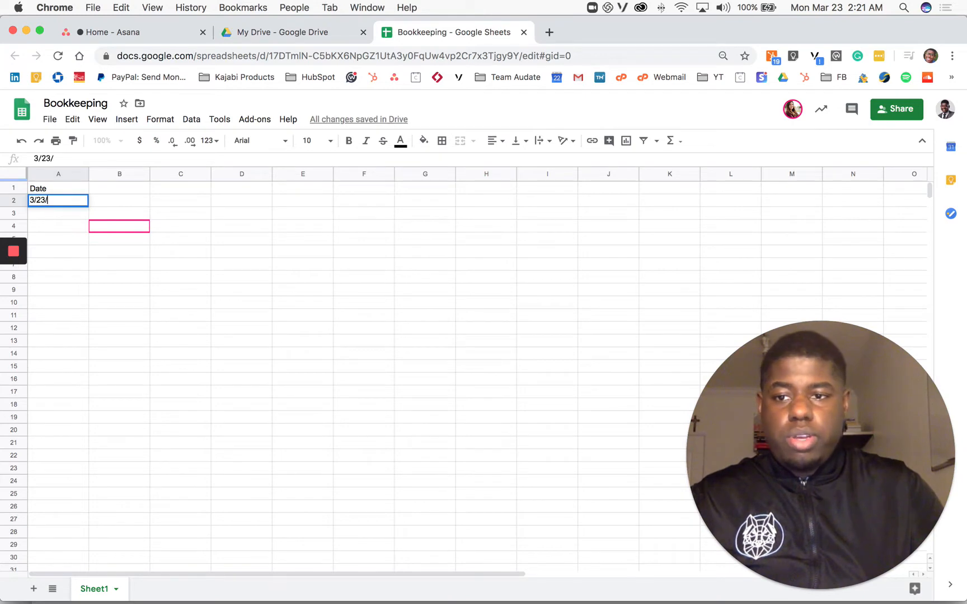
key(Return)
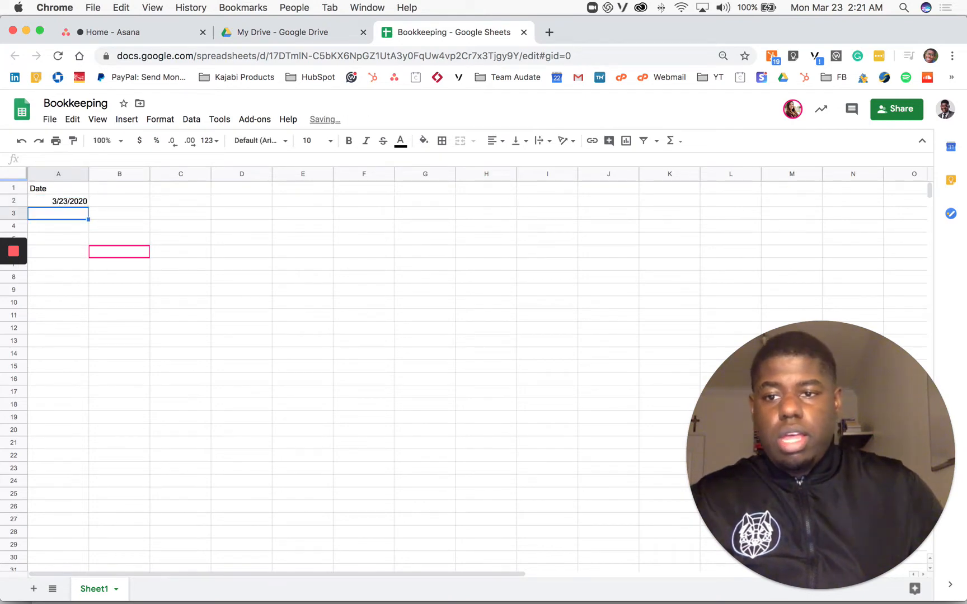
Step: Enter the header Transaction City in cell B1 and widen column B to fit it
key(Up)
key(Up)
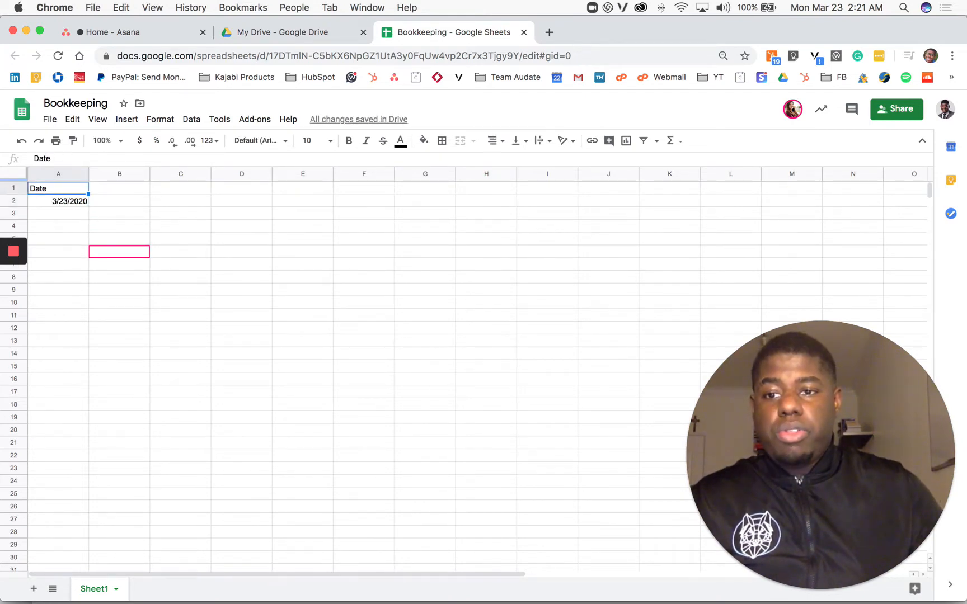
key(Right)
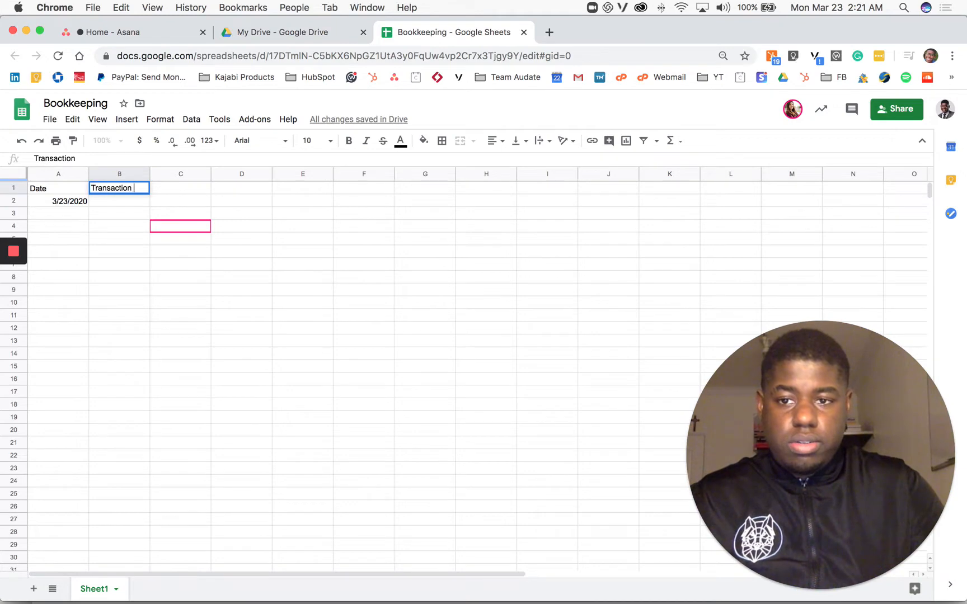
text(y)
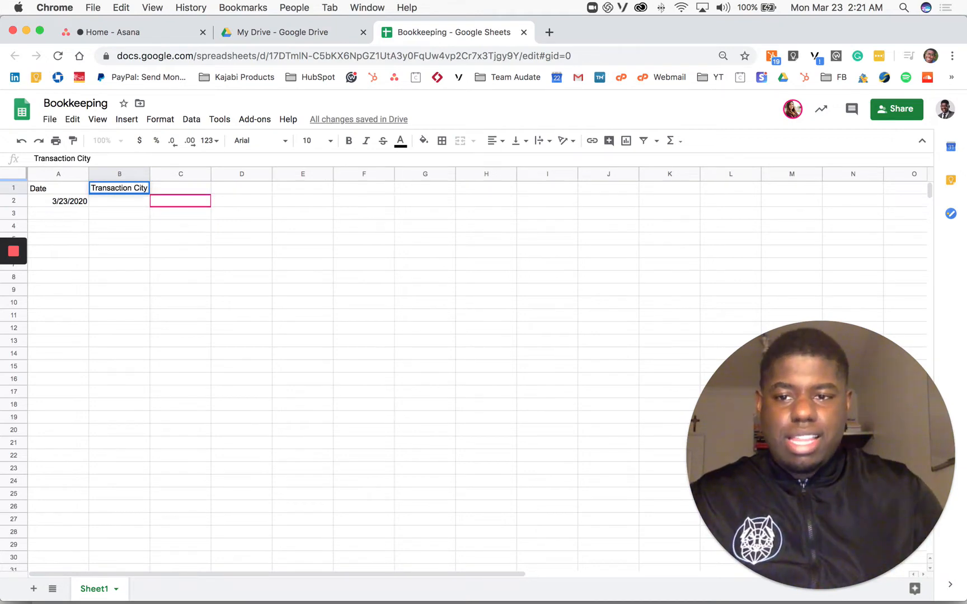
click(166, 188)
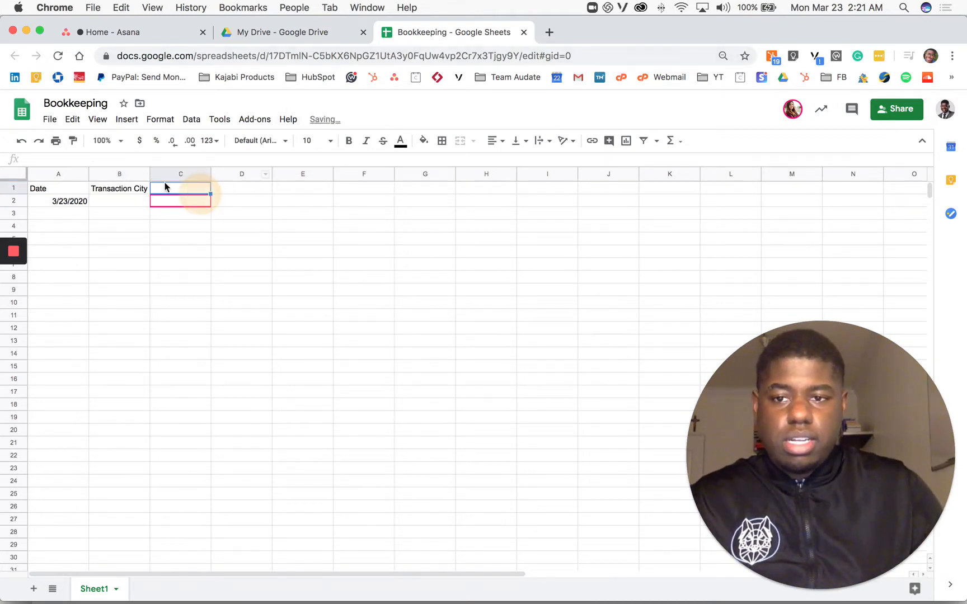
drag(207, 176, 210, 176)
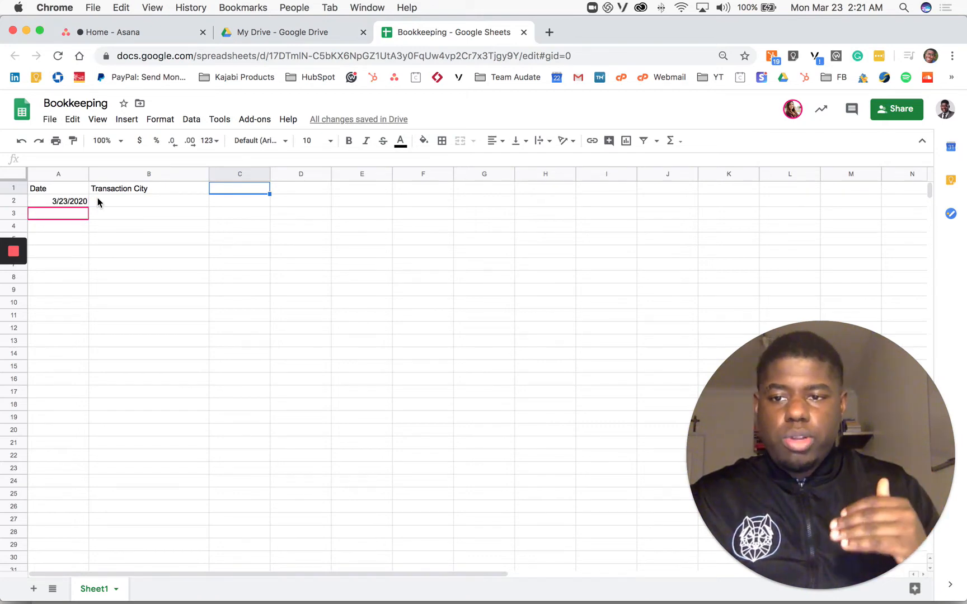
Step: Enter the transaction cities Los Angeles, Ca, Las Vegas, NV and Mobile, Alabama in cells B2 to B4
click(97, 197)
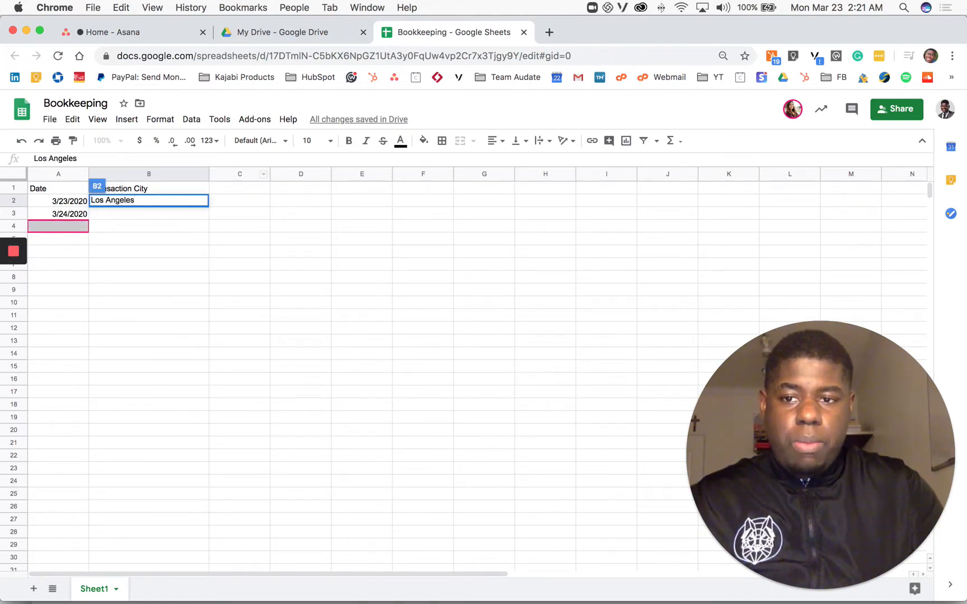
key(Return)
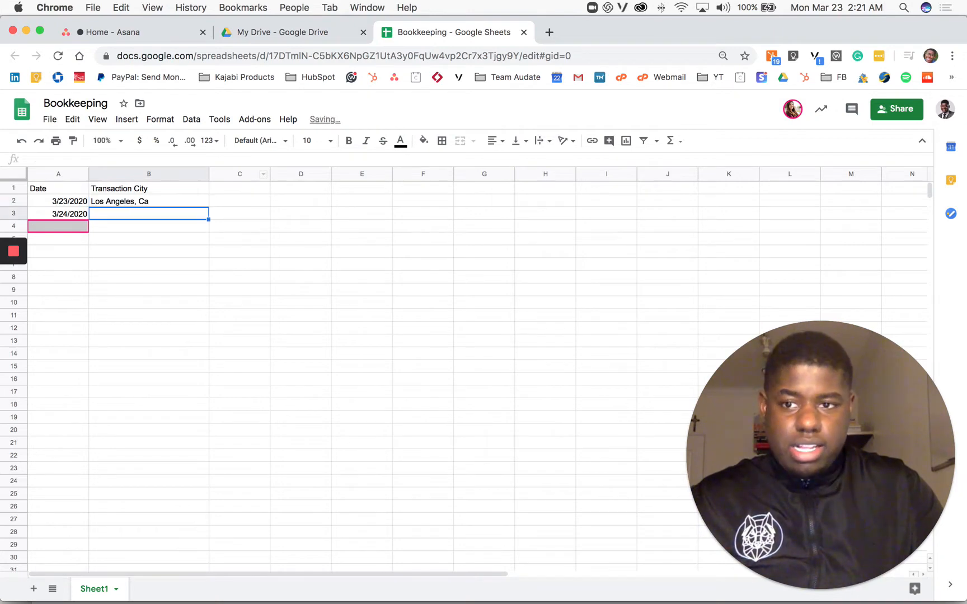
text(Las)
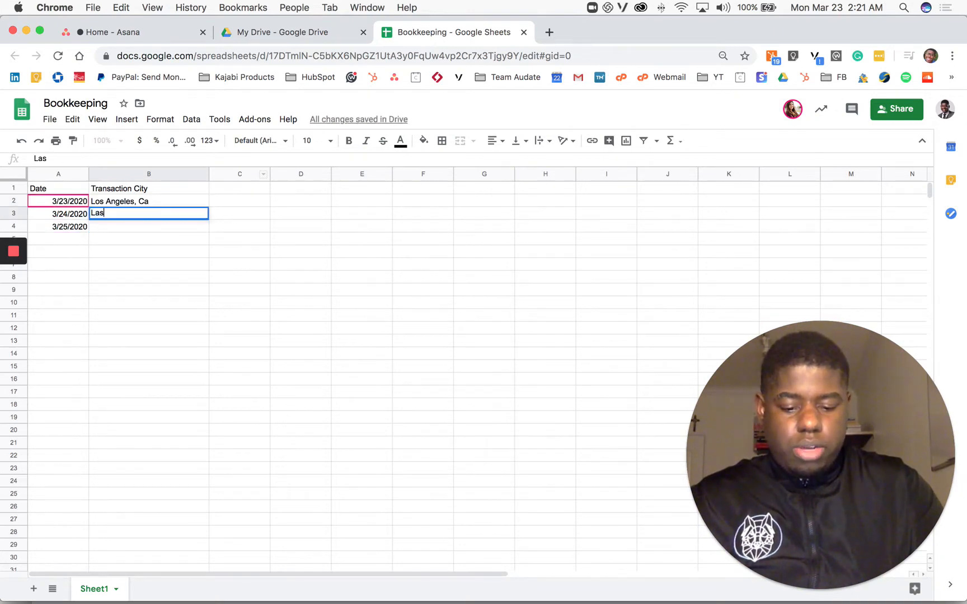
text( Vegas)
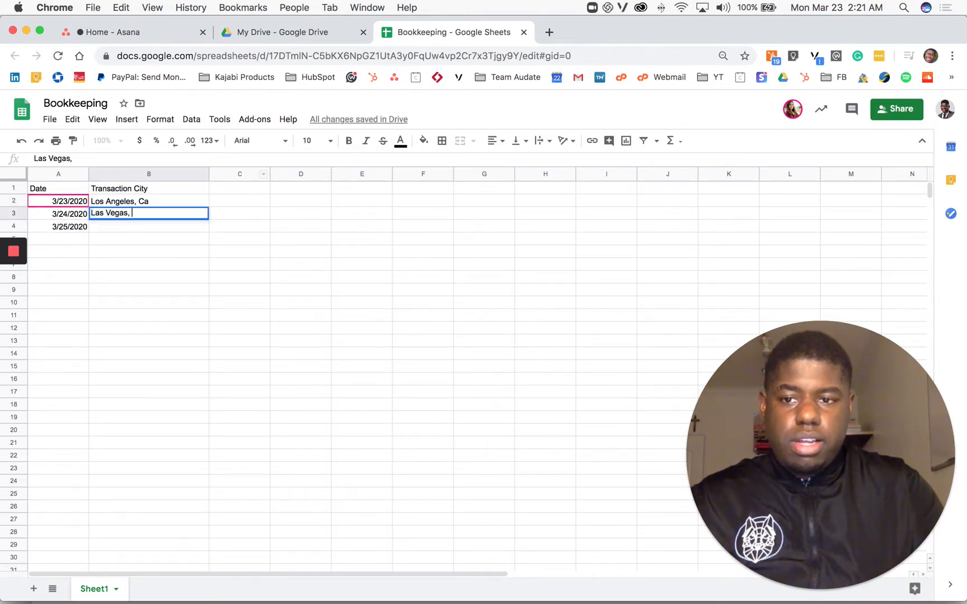
text(, NV)
key(Return)
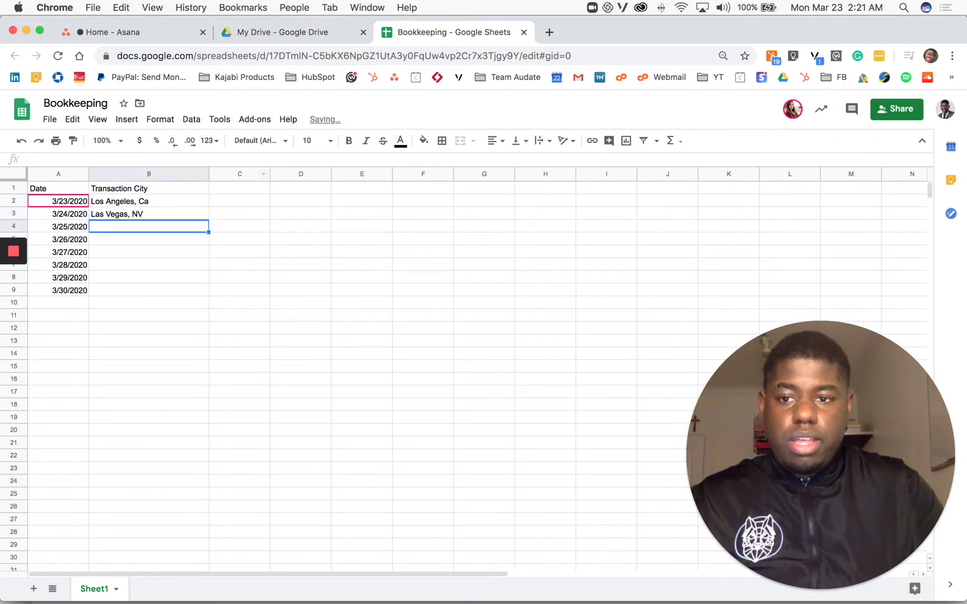
text(Mobile)
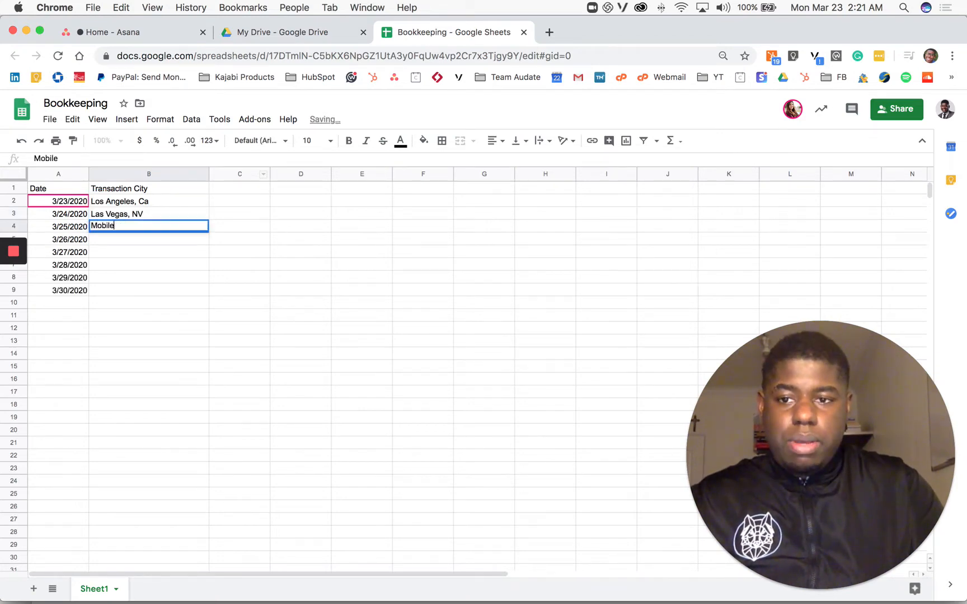
text(, Alabama)
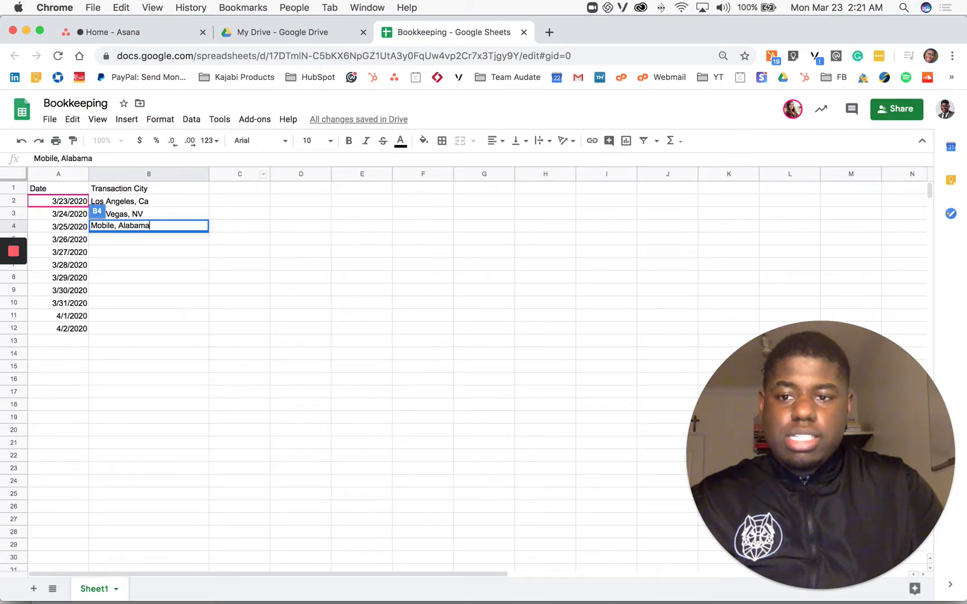
key(Return)
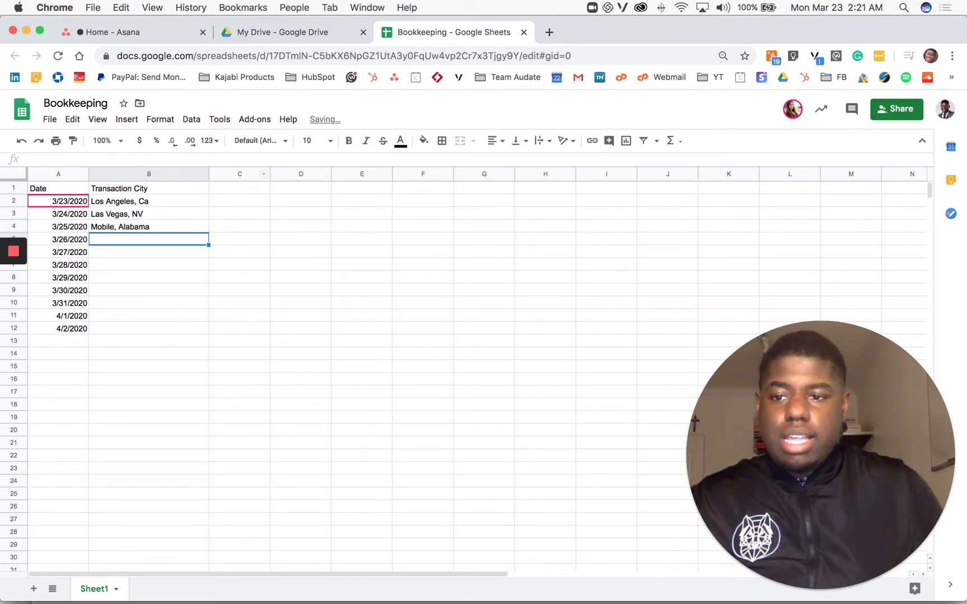
mouse_move(14, 314)
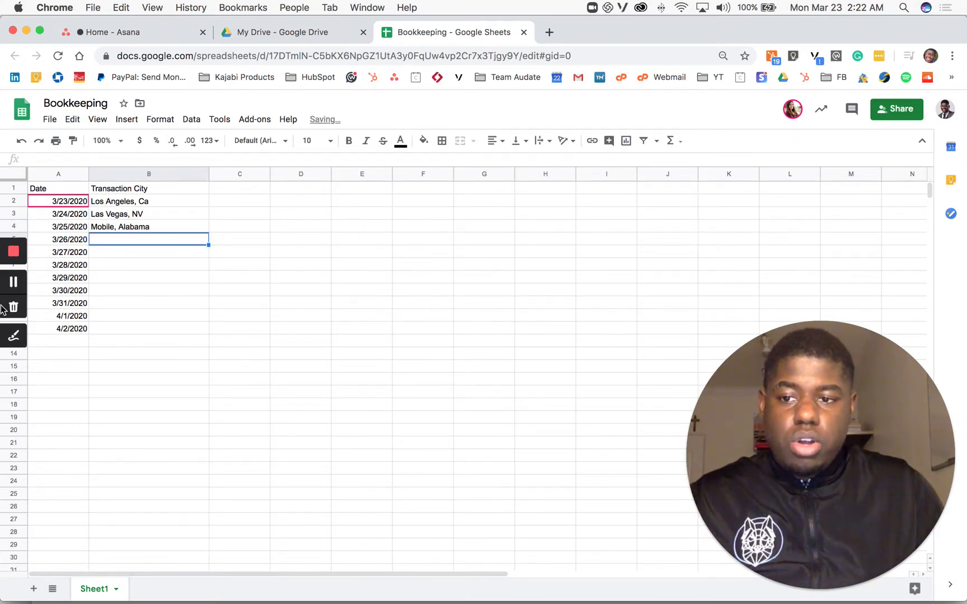
click(14, 337)
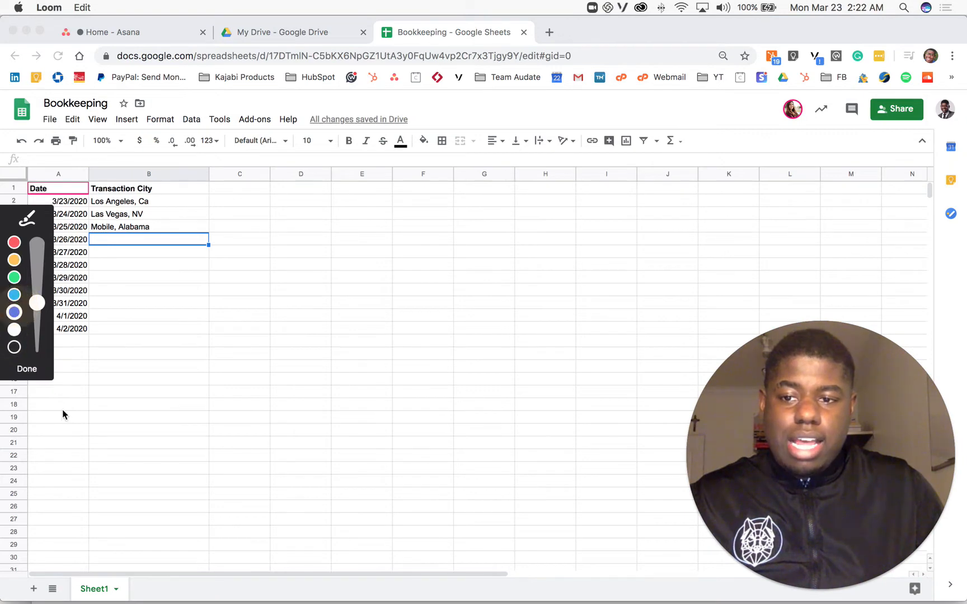
mouse_move(74, 398)
mouse_down()
mouse_move(77, 410)
mouse_move(73, 402)
mouse_move(86, 392)
mouse_move(97, 414)
mouse_up()
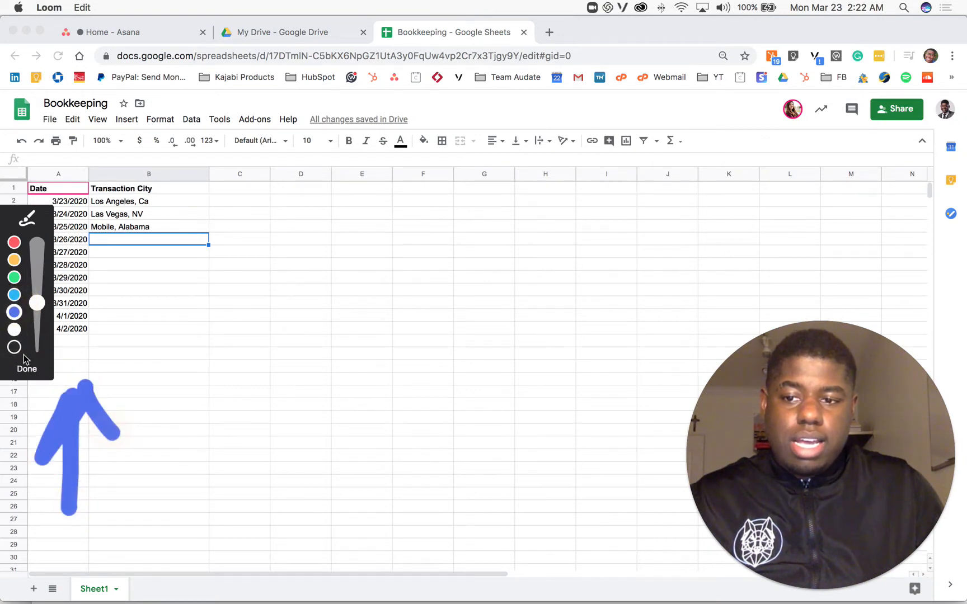
click(25, 369)
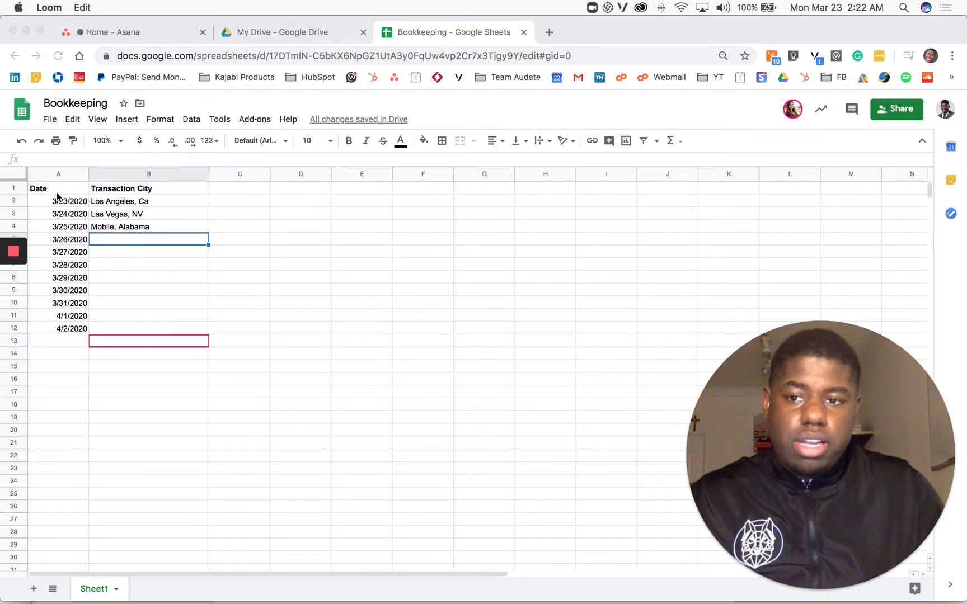
Step: Select the header row, open a new comment on it, and cancel the comment
click(80, 191)
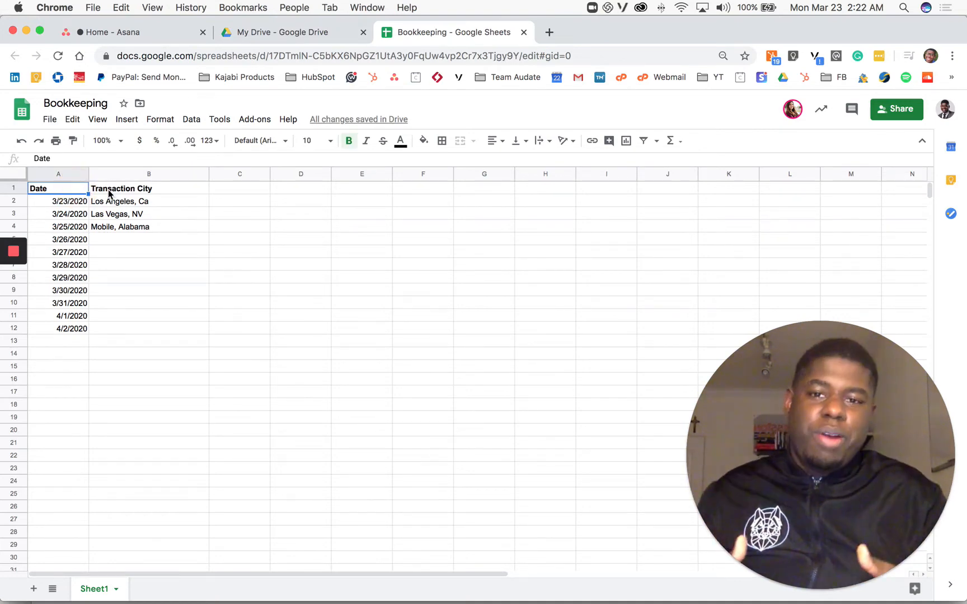
key(shift+space)
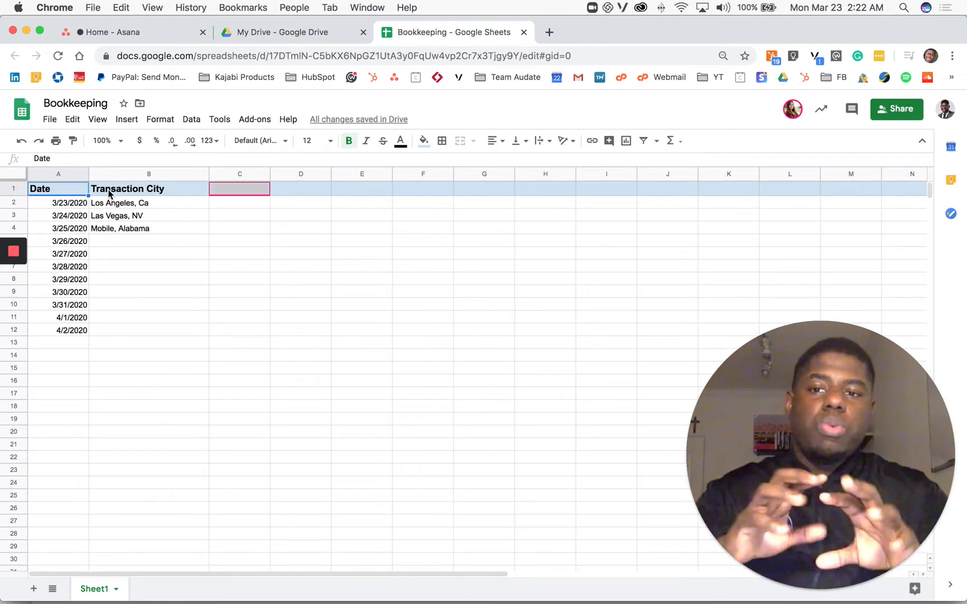
click(851, 109)
click(880, 142)
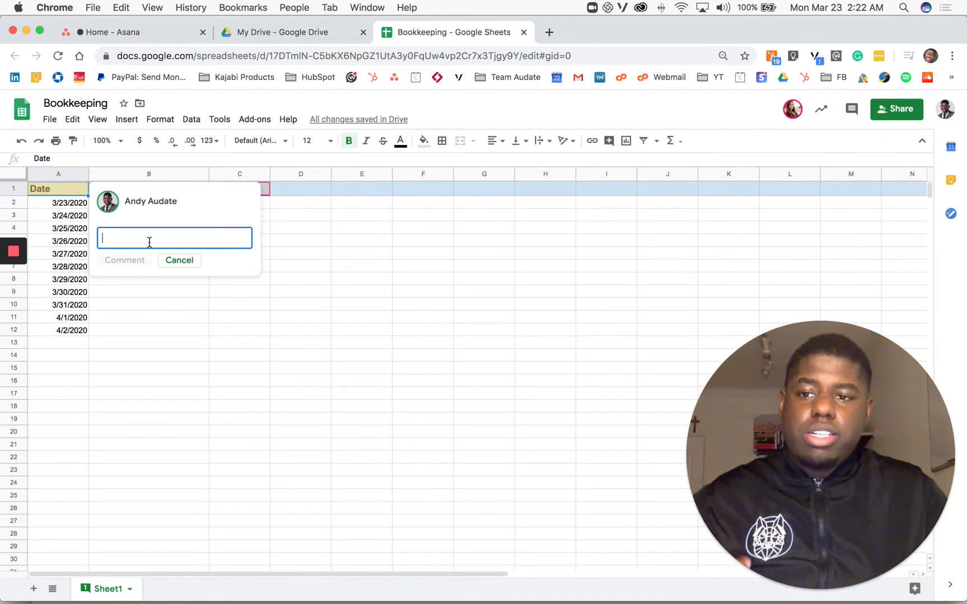
click(182, 262)
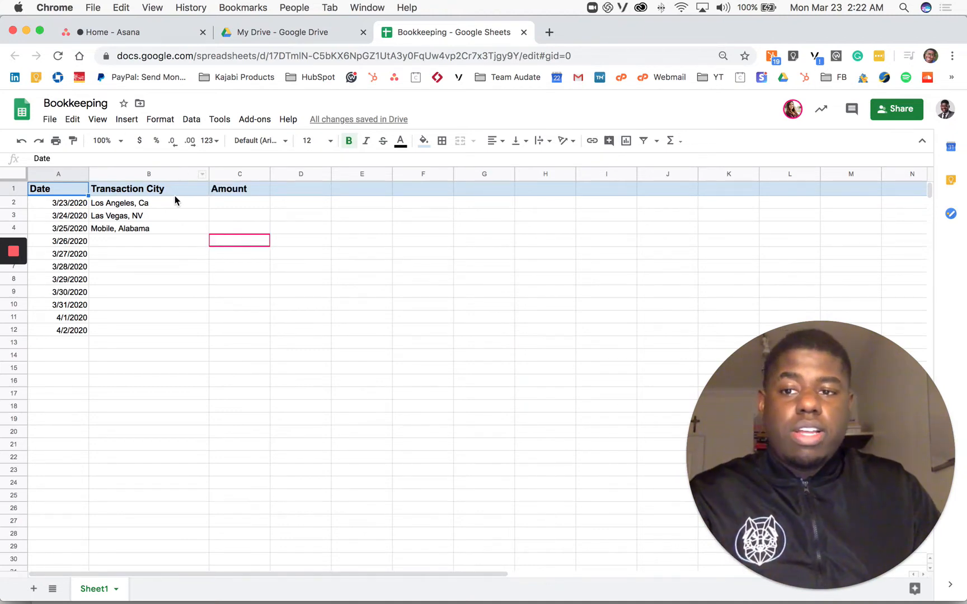
Step: Enter the amounts $100 in cell C2 and $150 in cell C3
click(235, 204)
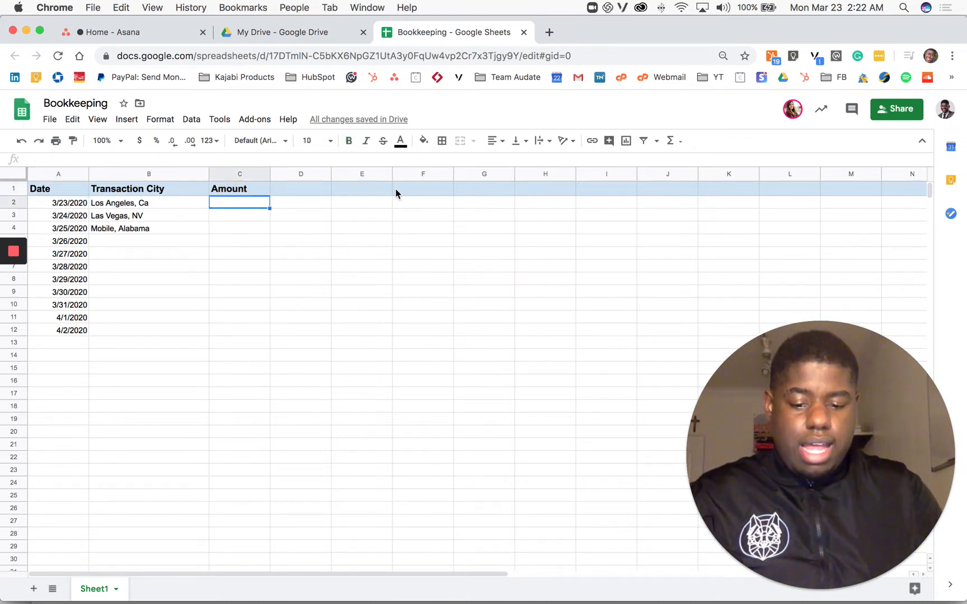
text($100)
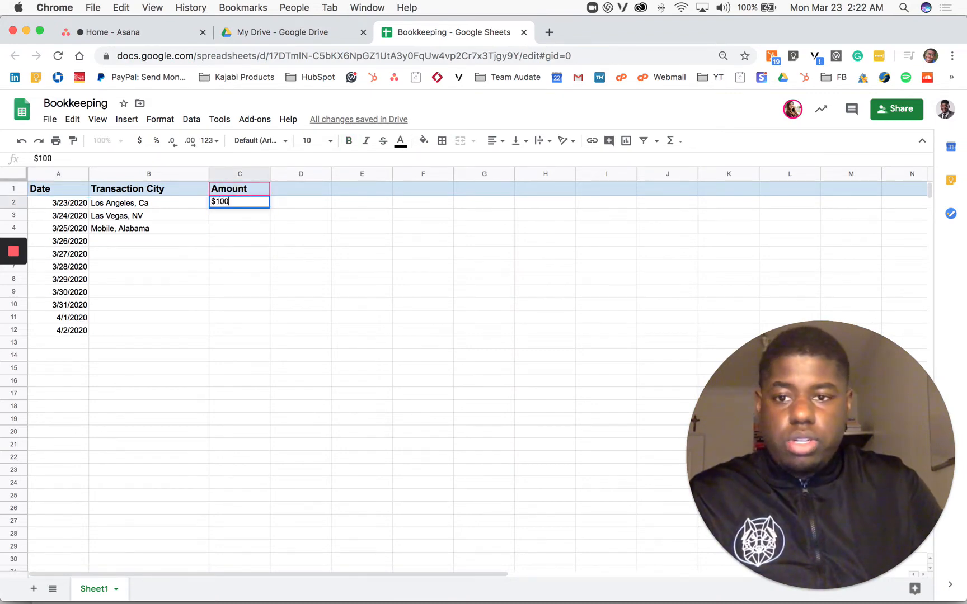
key(Return)
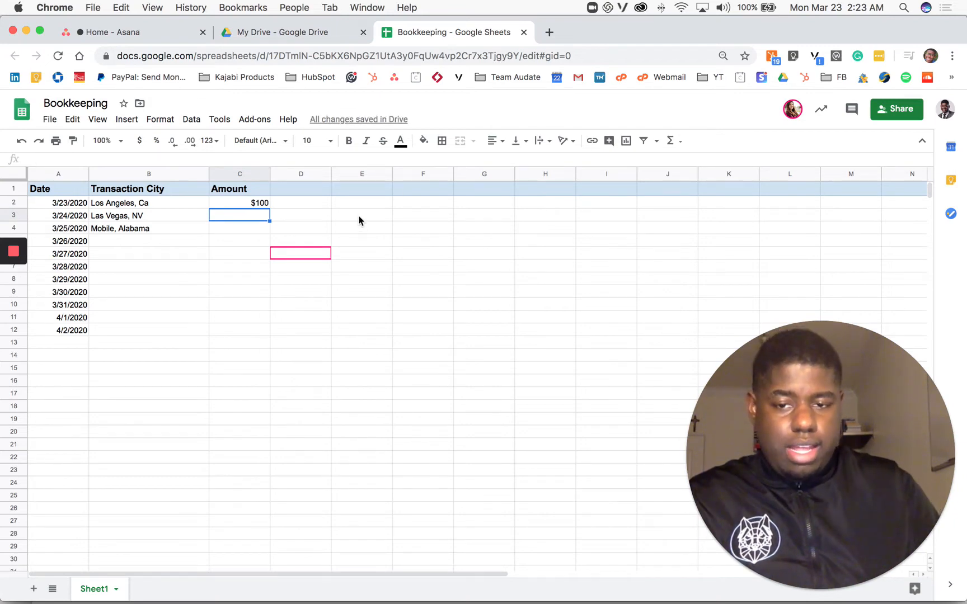
text($150)
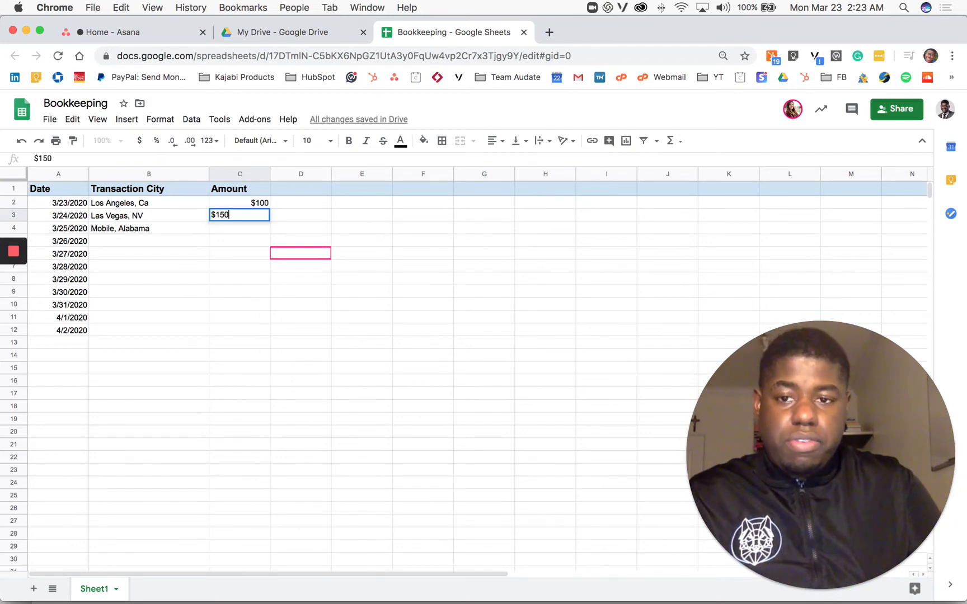
key(Return)
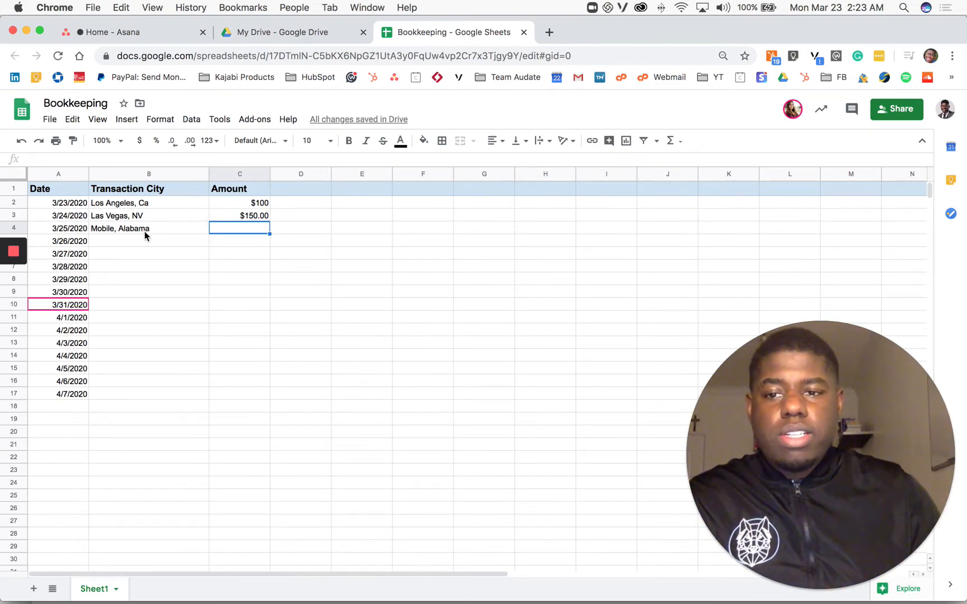
Step: Enter the cities Boston, MA in cell B5 and New York, NY in cell B6
click(135, 240)
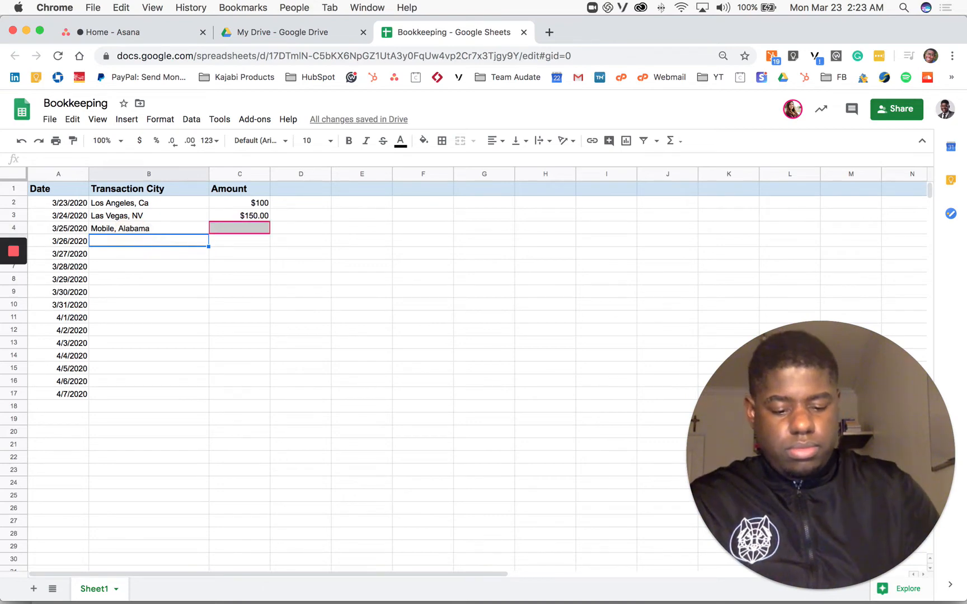
text(Boston, M)
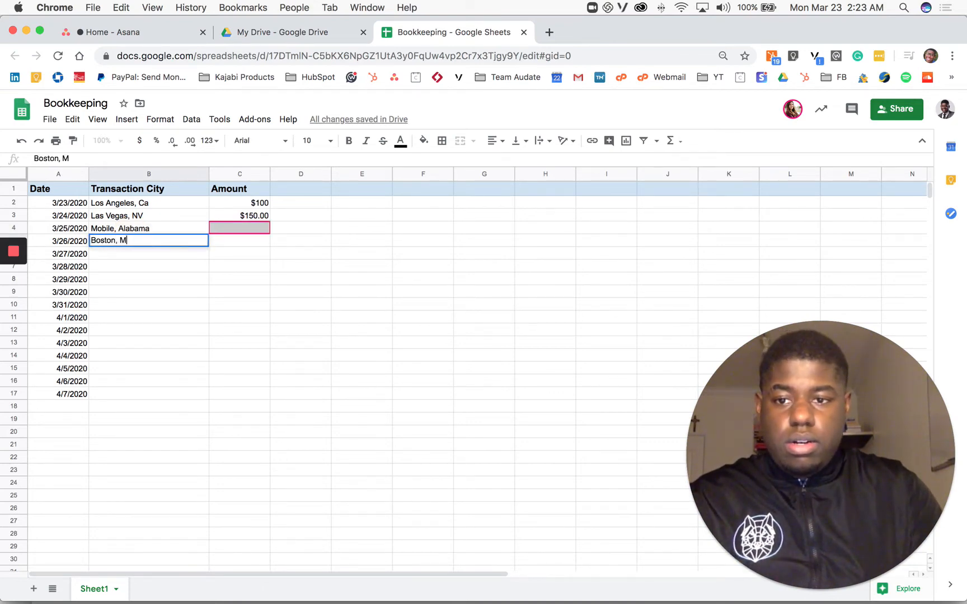
text(A)
key(Return)
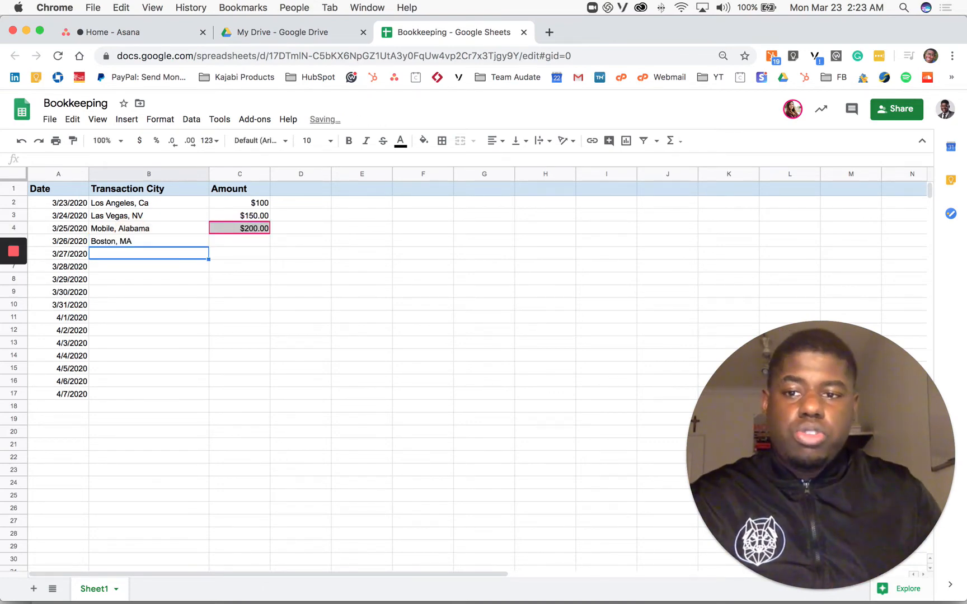
text(New York)
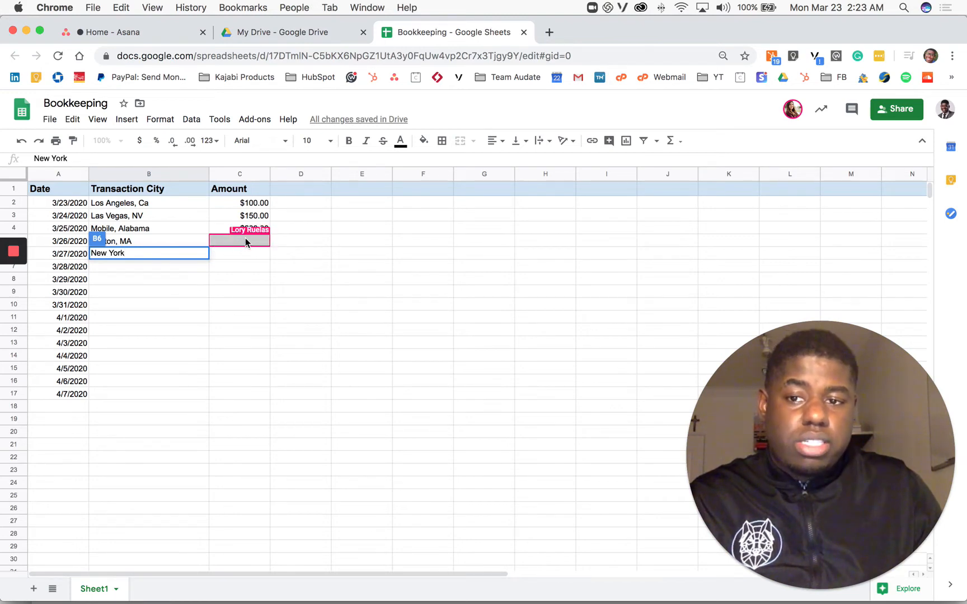
text(, N)
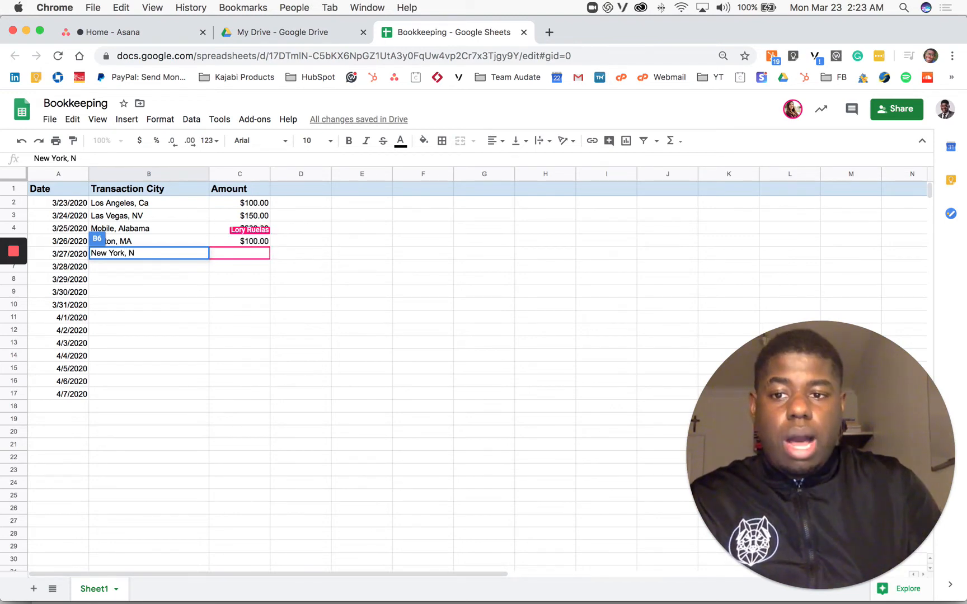
text(Y)
key(Return)
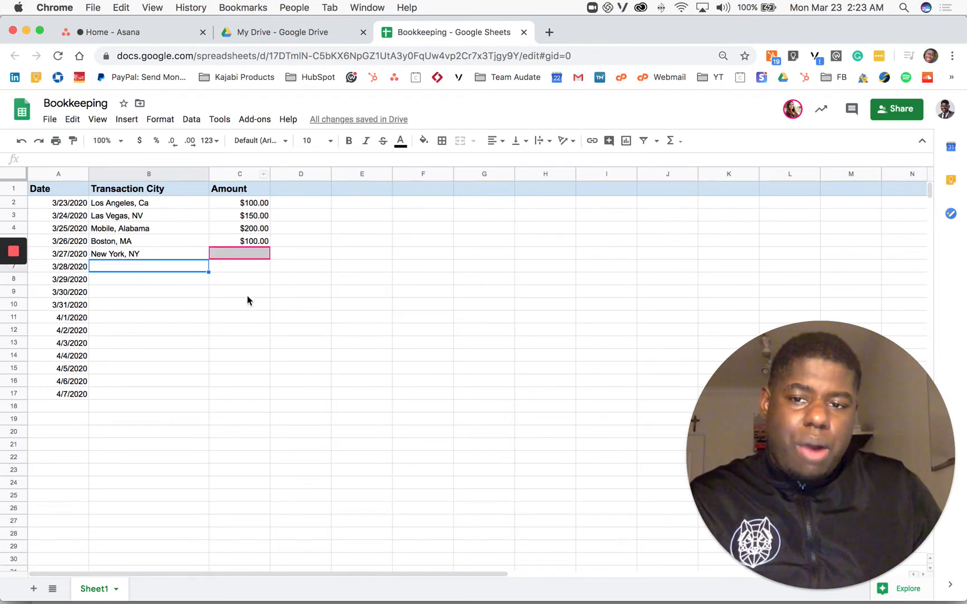
Step: Enter a SUM formula in cell C18 totalling the amounts in C2:C17
click(240, 404)
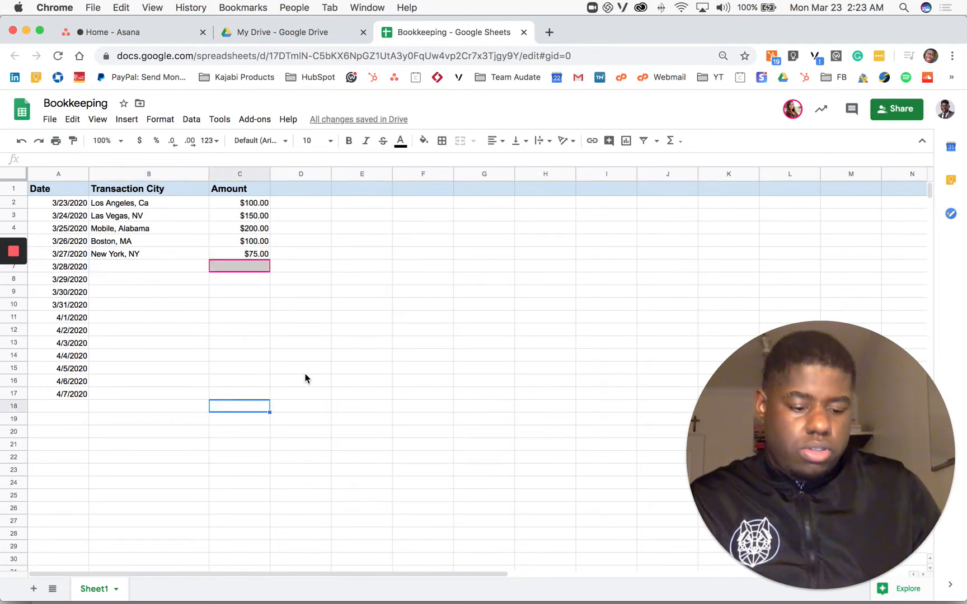
text(=)
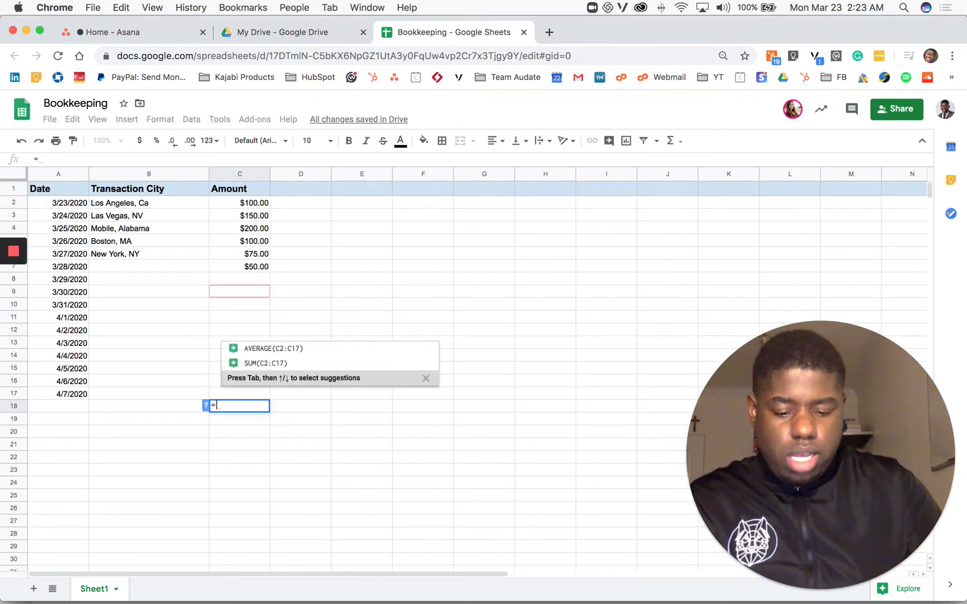
text(sum)
key(Tab)
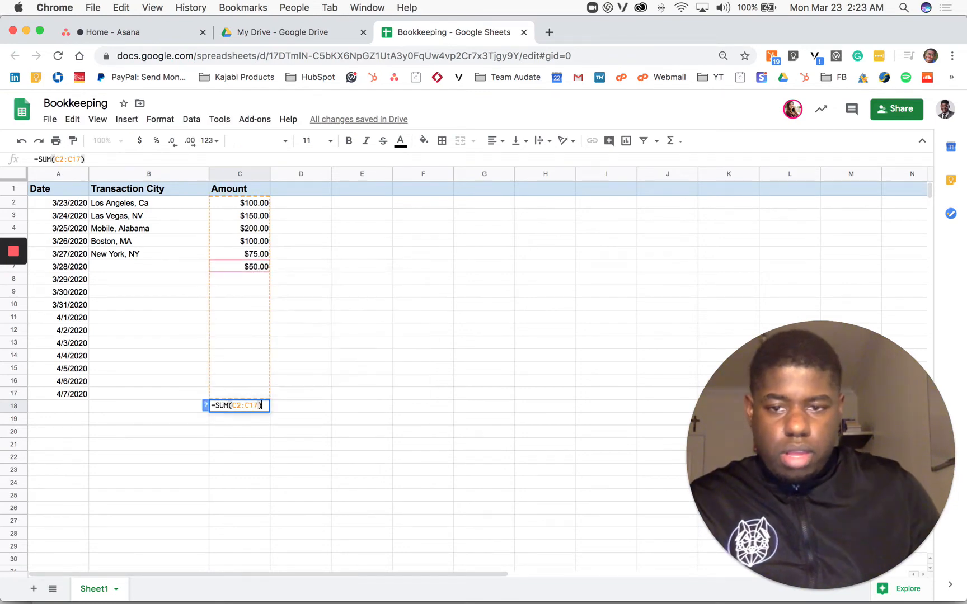
drag(241, 202, 239, 340)
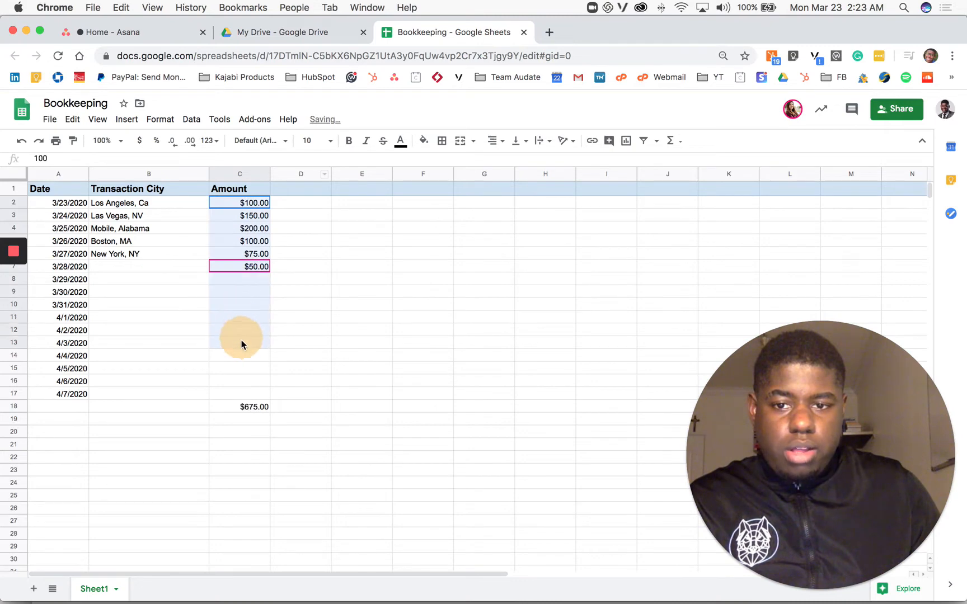
click(336, 344)
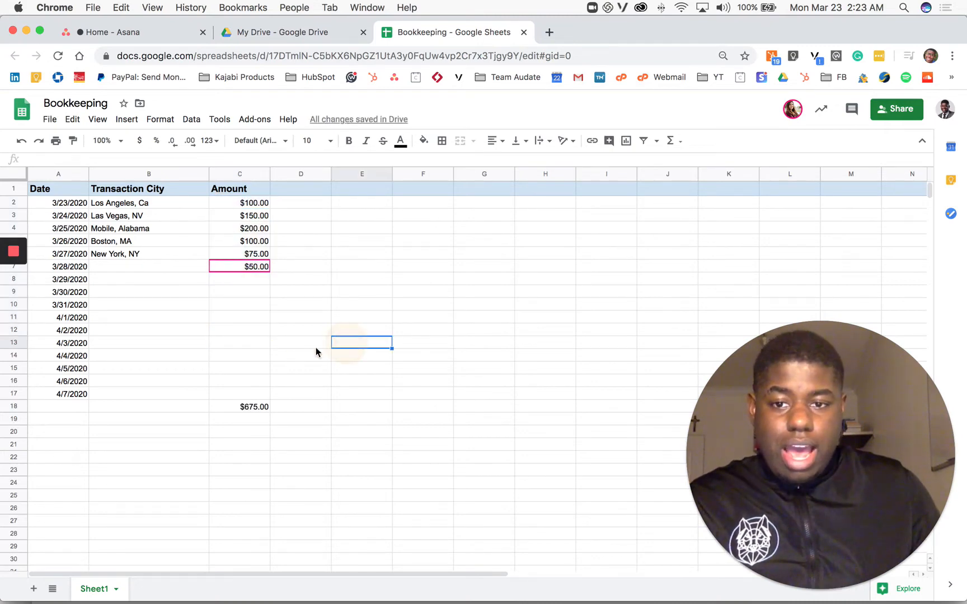
Step: Format the total in cell C18 as currency and make it bold
click(244, 409)
click(140, 144)
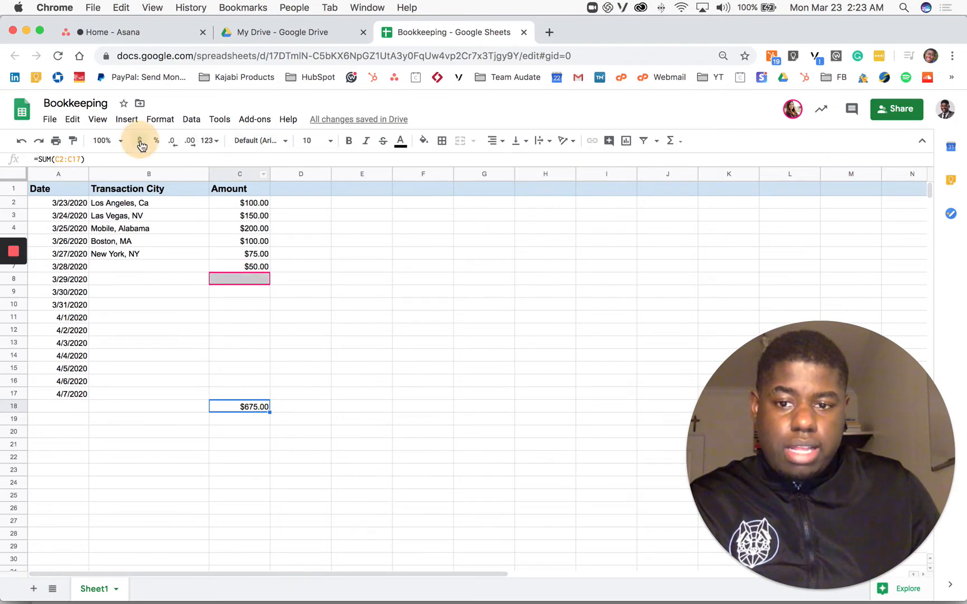
click(348, 141)
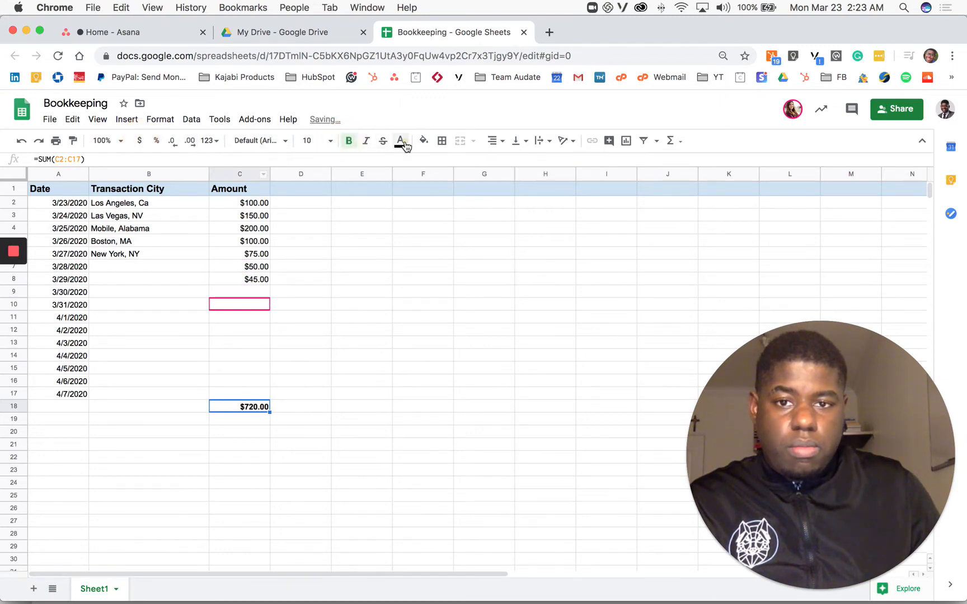
Step: Color the total green and set its font size to 24
click(401, 141)
click(457, 195)
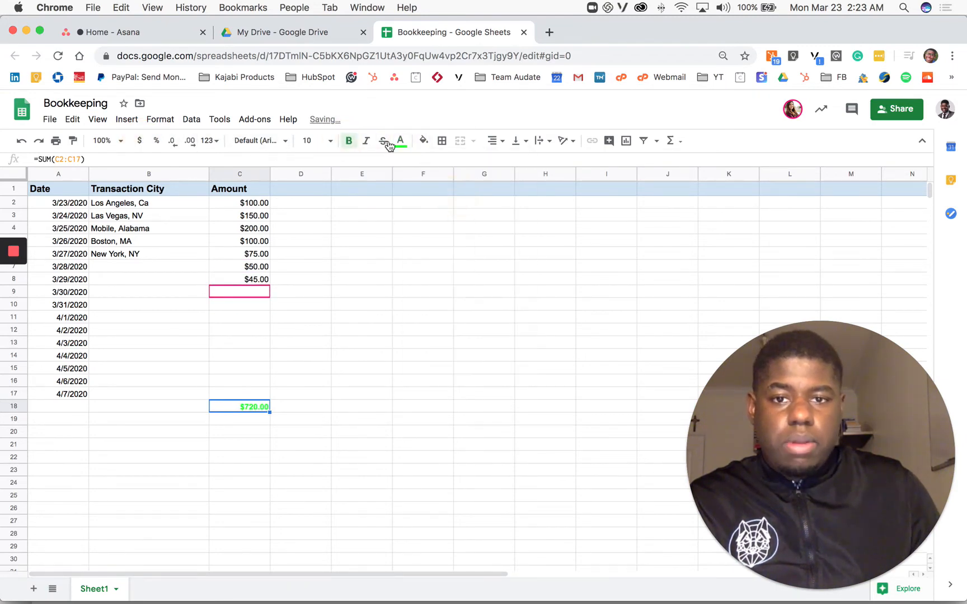
click(313, 141)
click(314, 333)
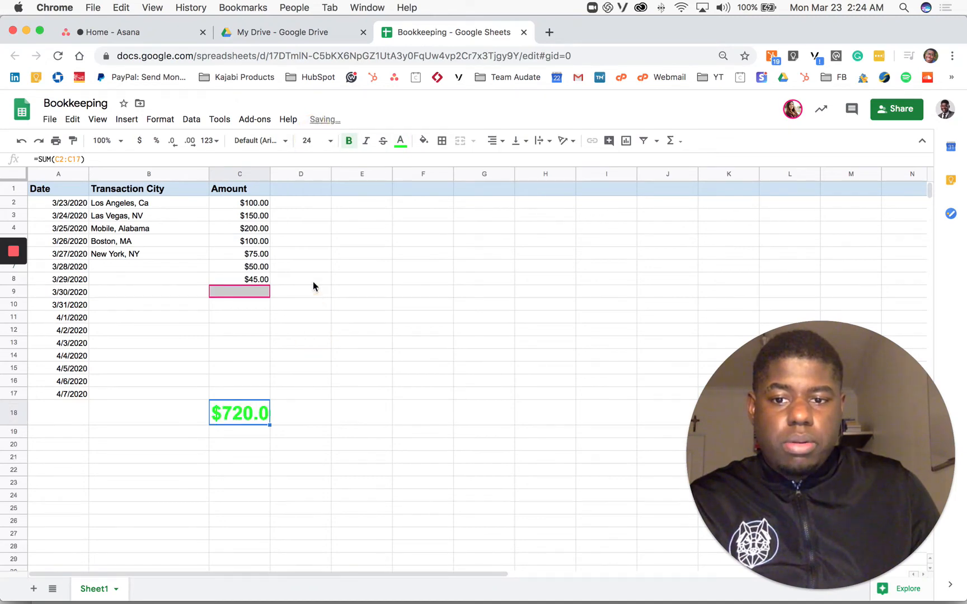
Step: Widen column C so the enlarged total fits
drag(269, 174, 302, 174)
click(395, 332)
click(254, 441)
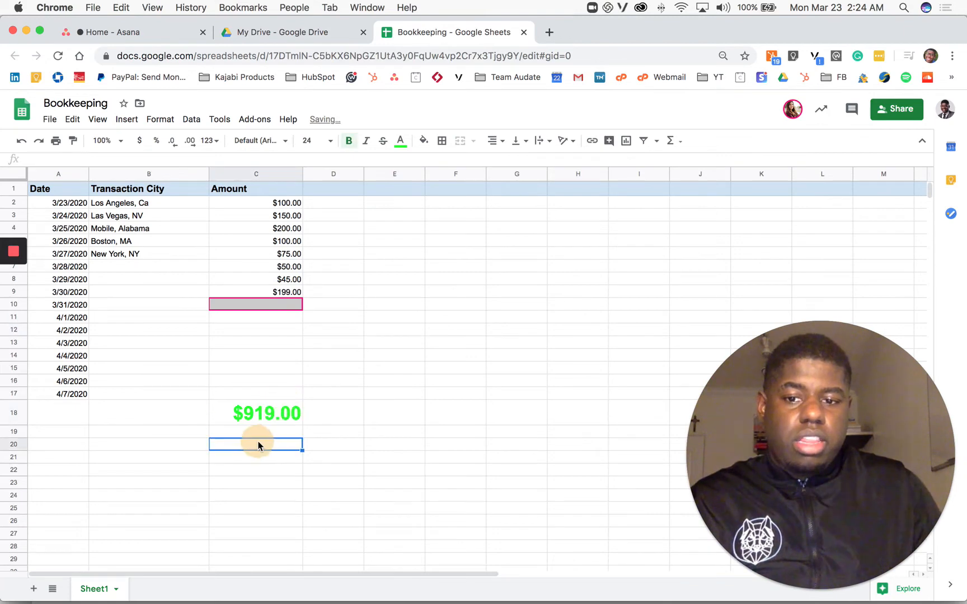
click(456, 390)
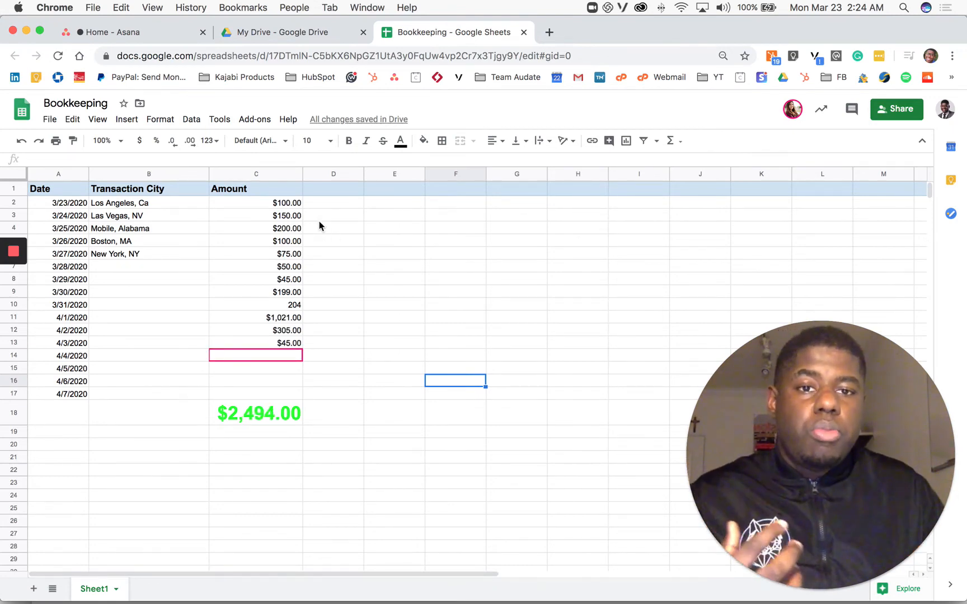
Step: Open a new browser tab and search Google for "how to use google spreadsheet"
click(549, 32)
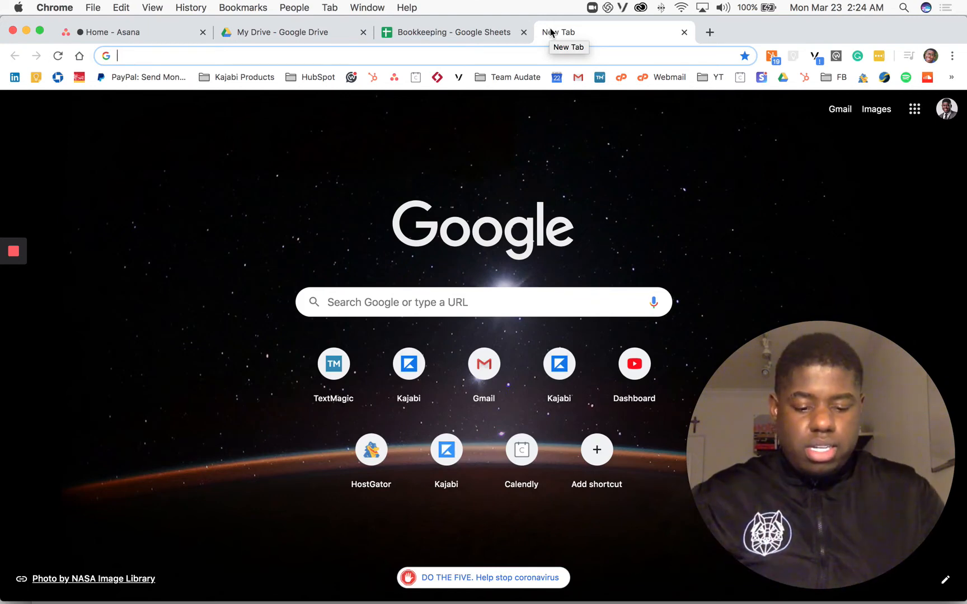
text(how )
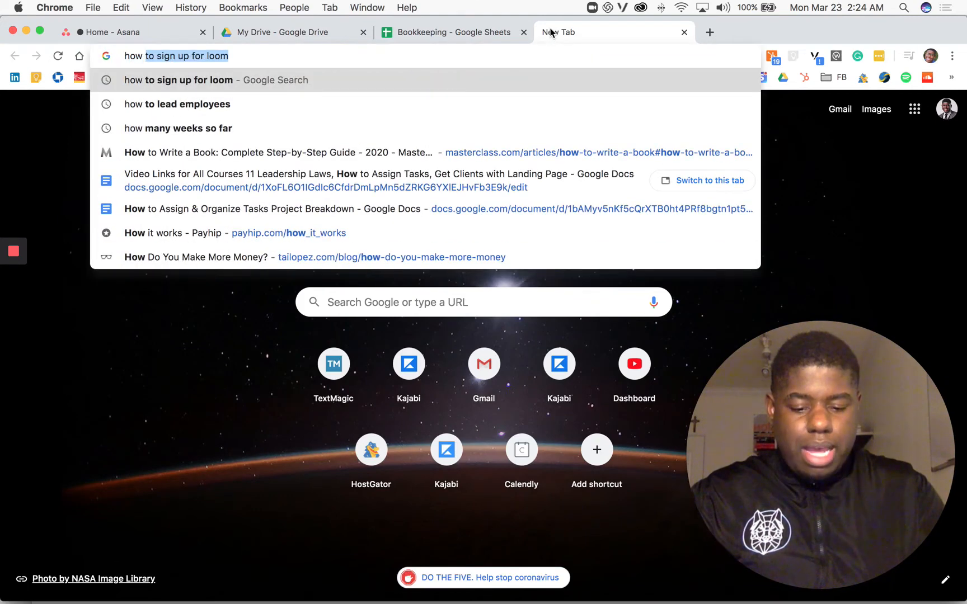
text(to use google )
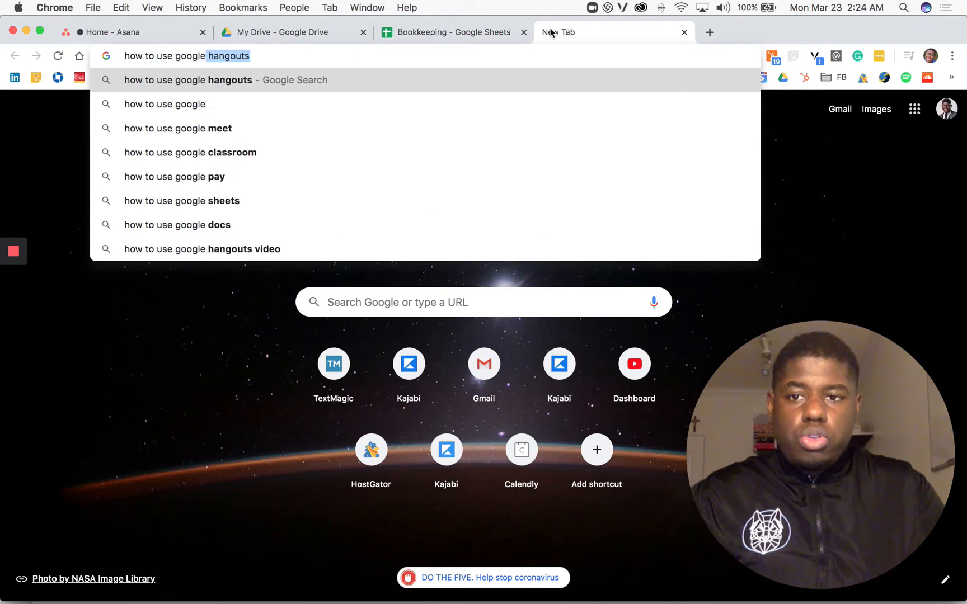
text(spread)
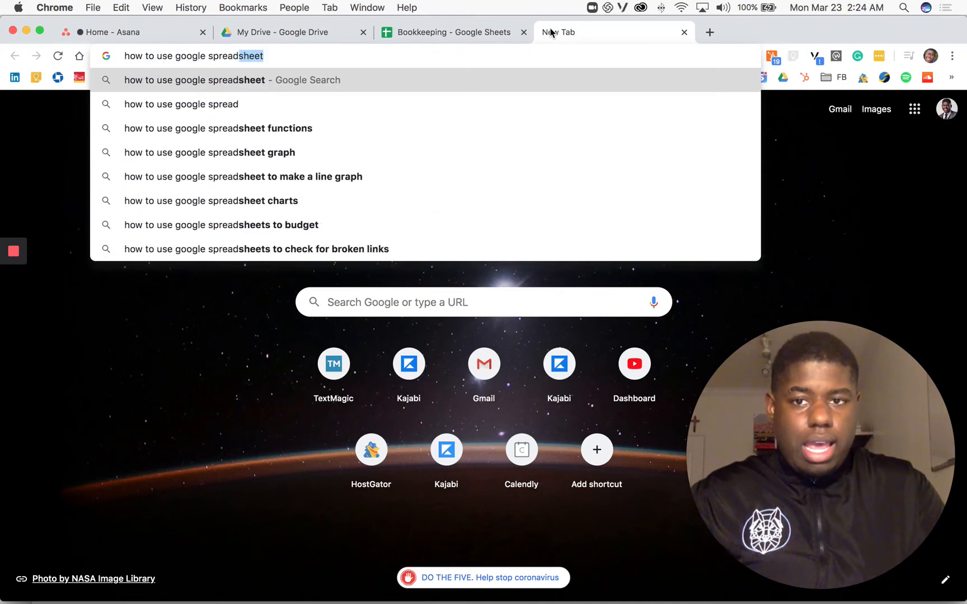
key(Return)
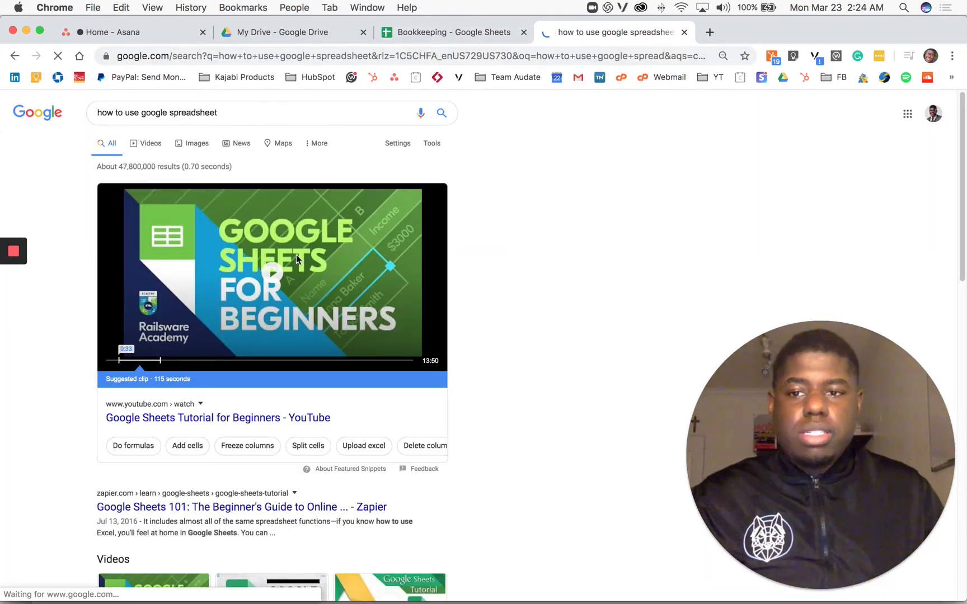
Step: Open the Docs Editors Help article "How to use Google Sheets" and read through its steps
scroll(253, 300, down, 2)
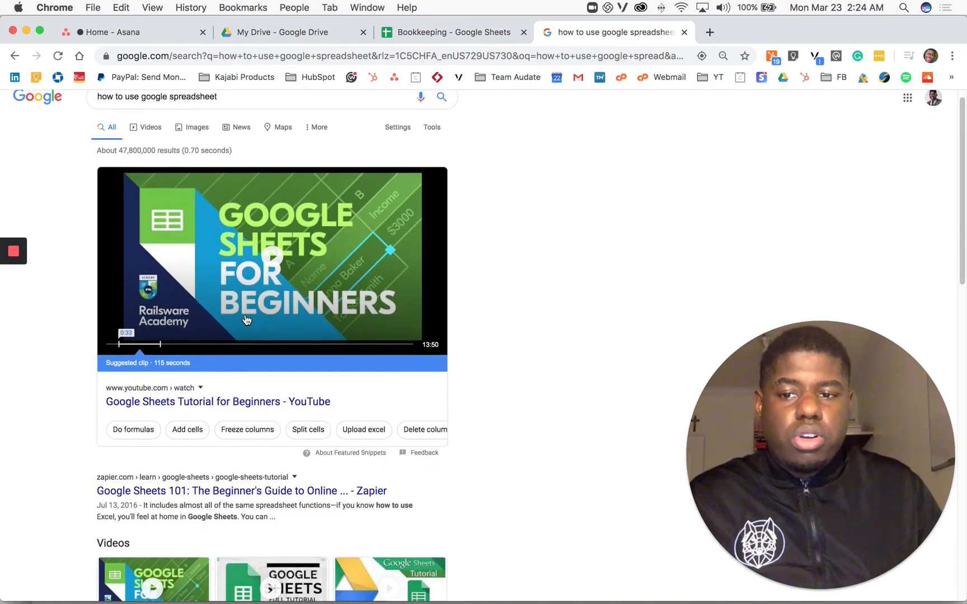
scroll(230, 332, down, 10)
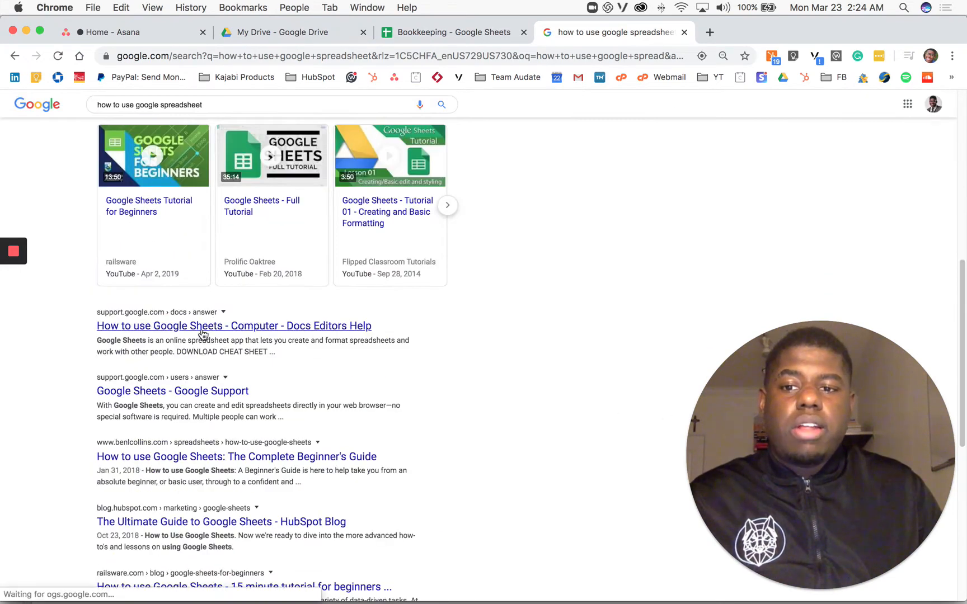
click(171, 327)
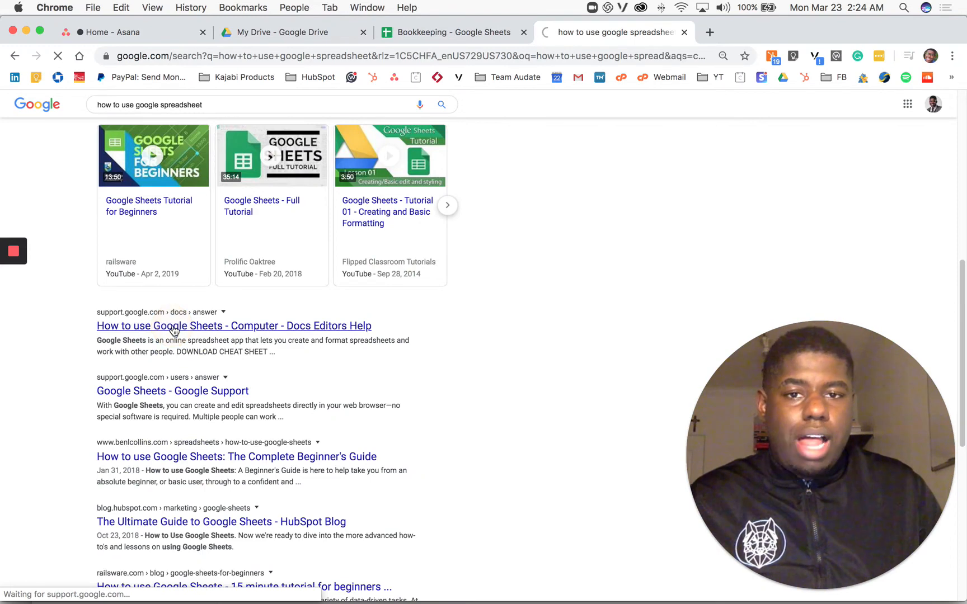
scroll(279, 335, down, 5)
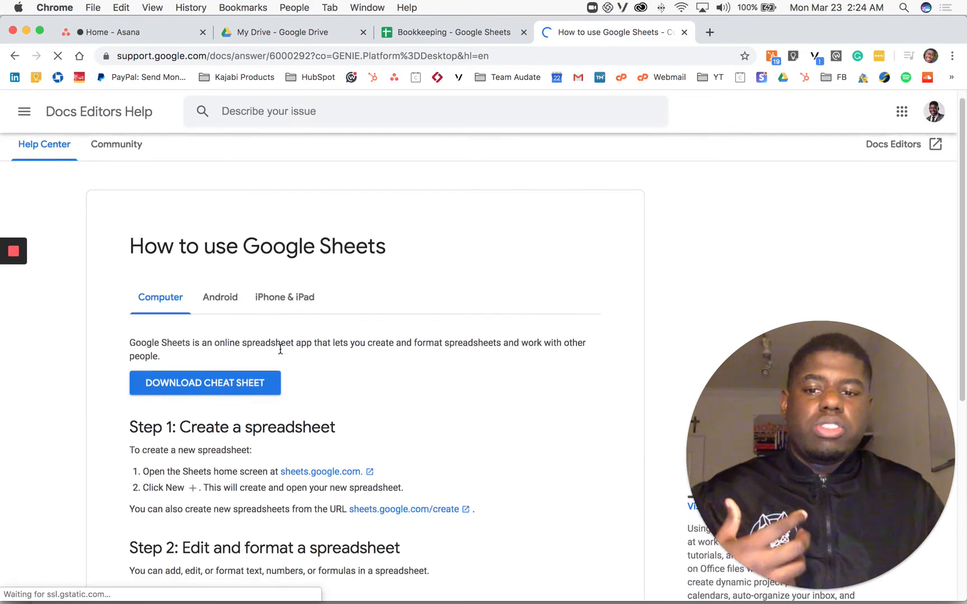
scroll(278, 351, down, 2)
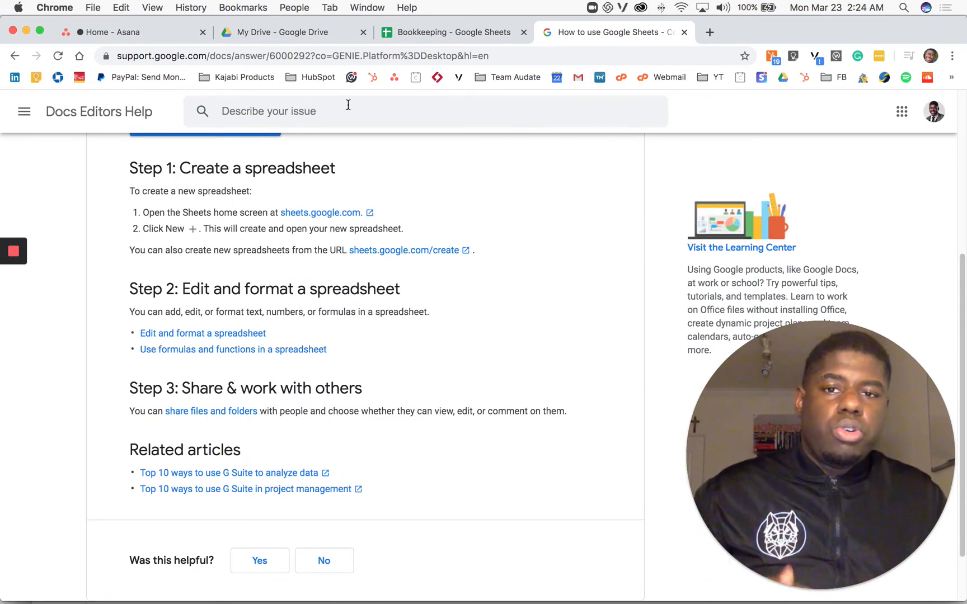
Step: Return to the Bookkeeping spreadsheet and open its version history
click(415, 38)
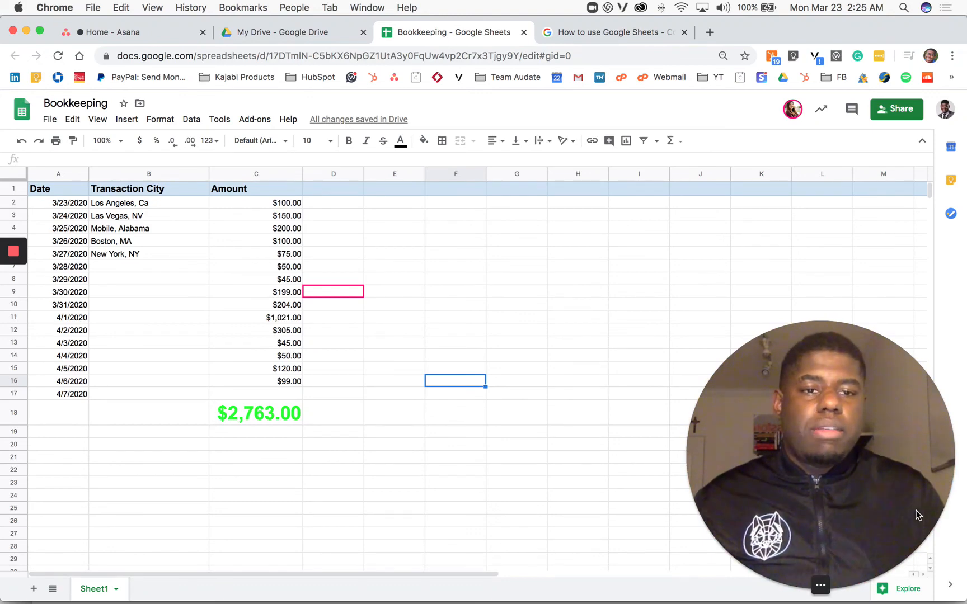
drag(815, 454, 501, 137)
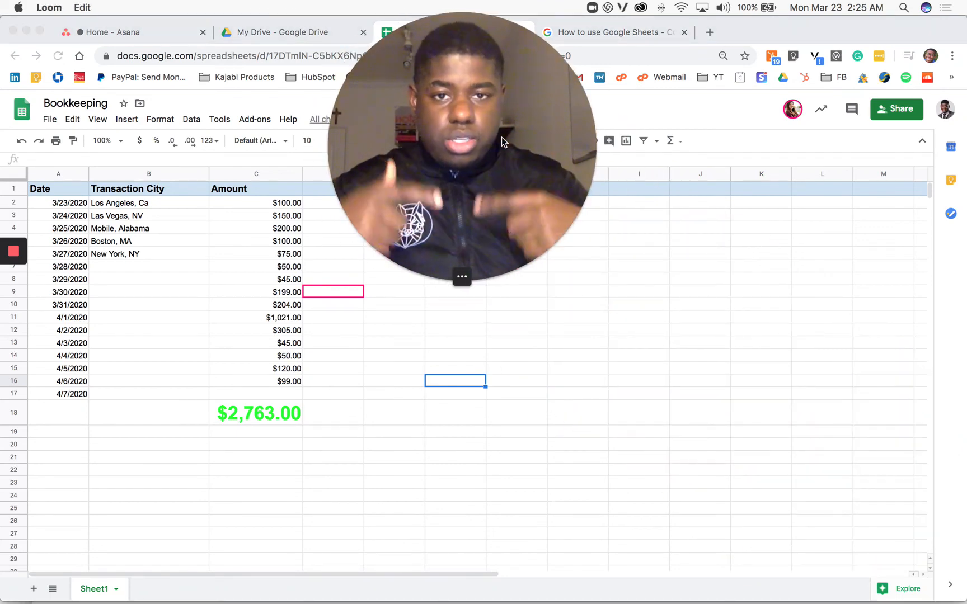
mouse_move(448, 257)
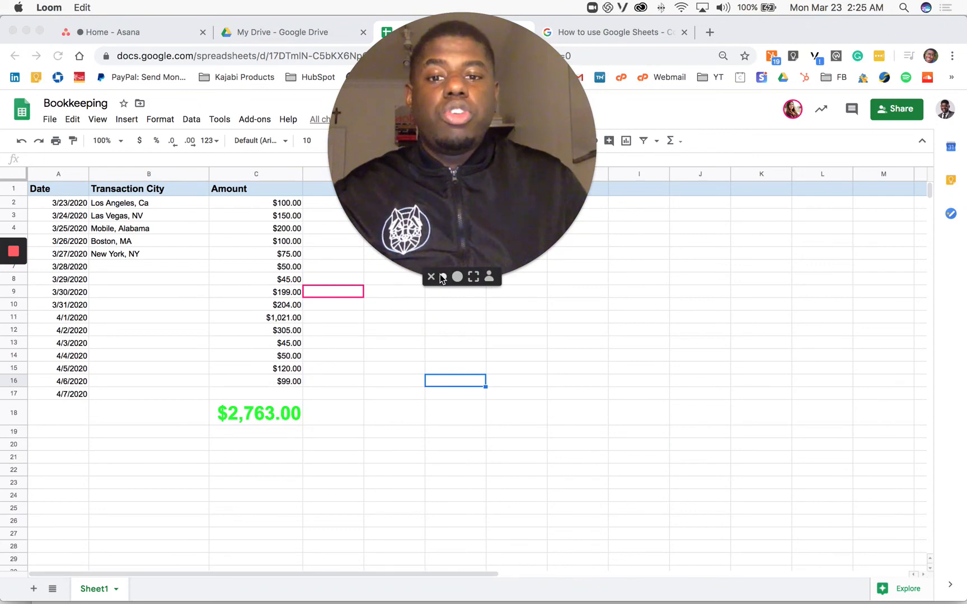
click(444, 277)
drag(443, 269, 956, 595)
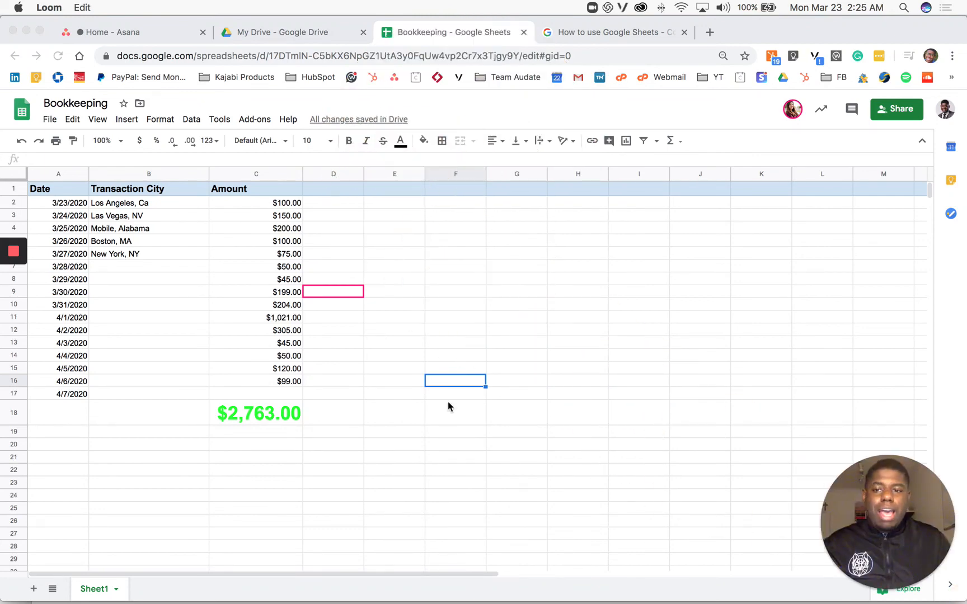
scroll(178, 263, down, 3)
scroll(178, 278, up, 3)
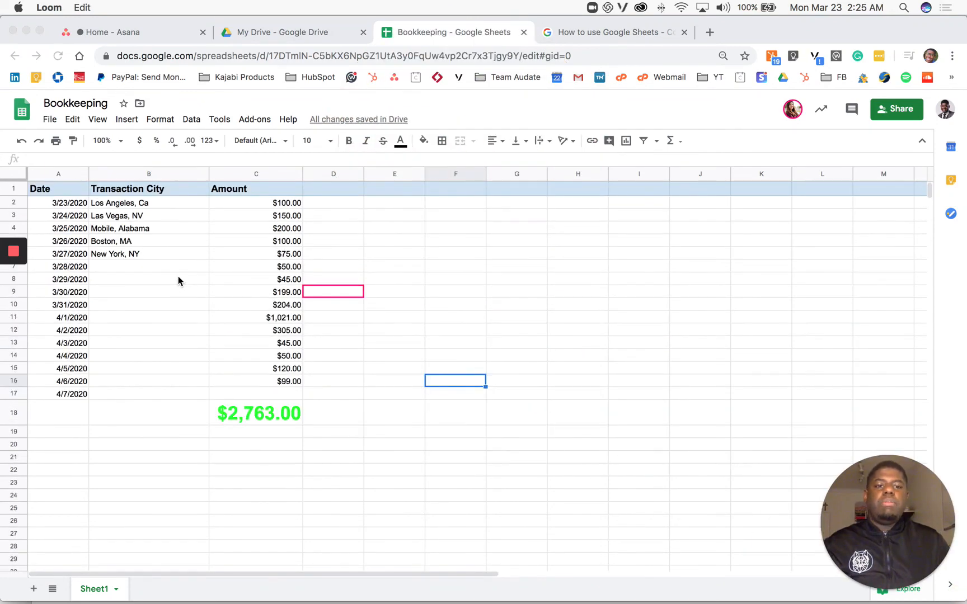
click(359, 119)
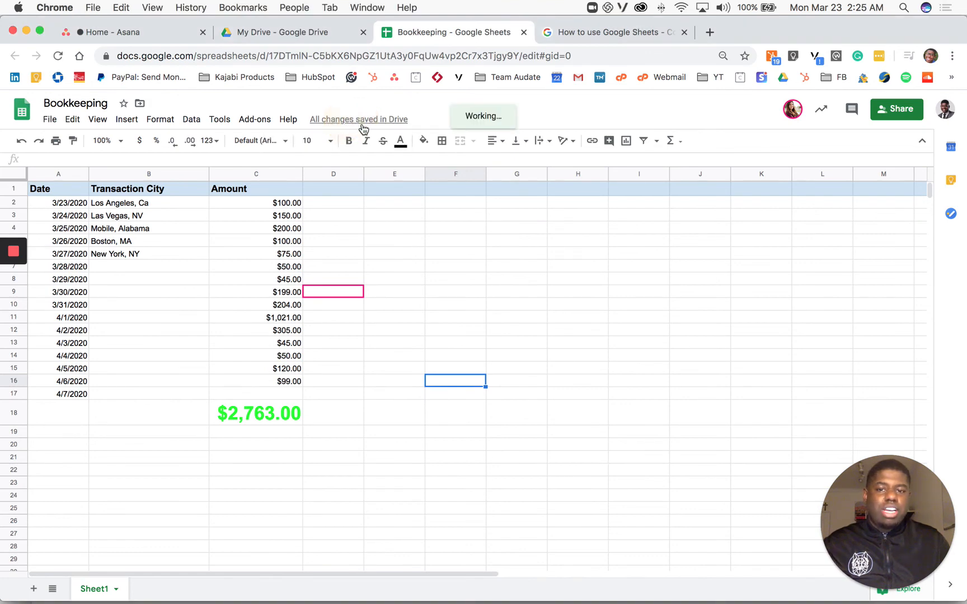
Step: Select the current March 23, 2:25 AM version in the version history
drag(878, 511, 471, 434)
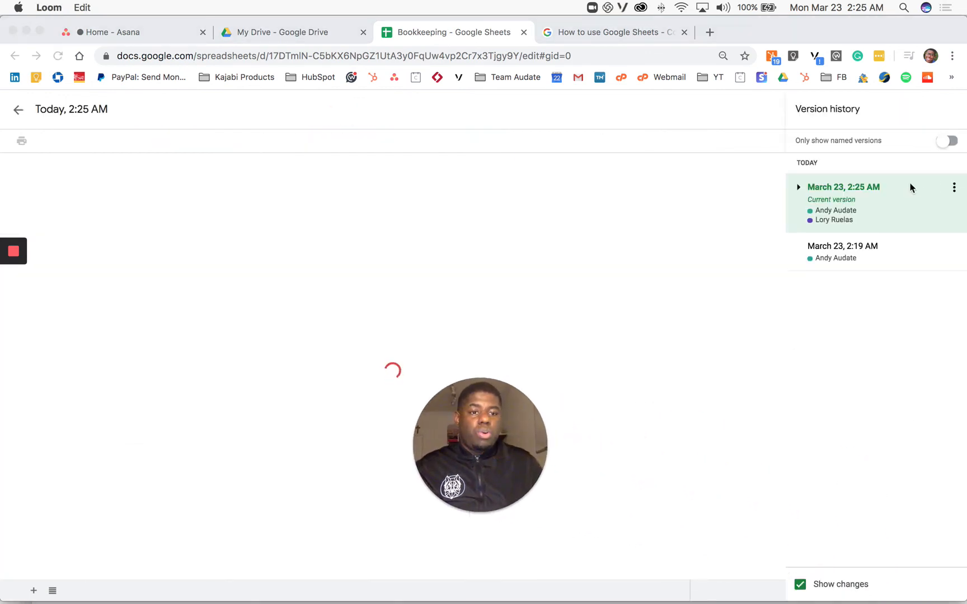
click(867, 218)
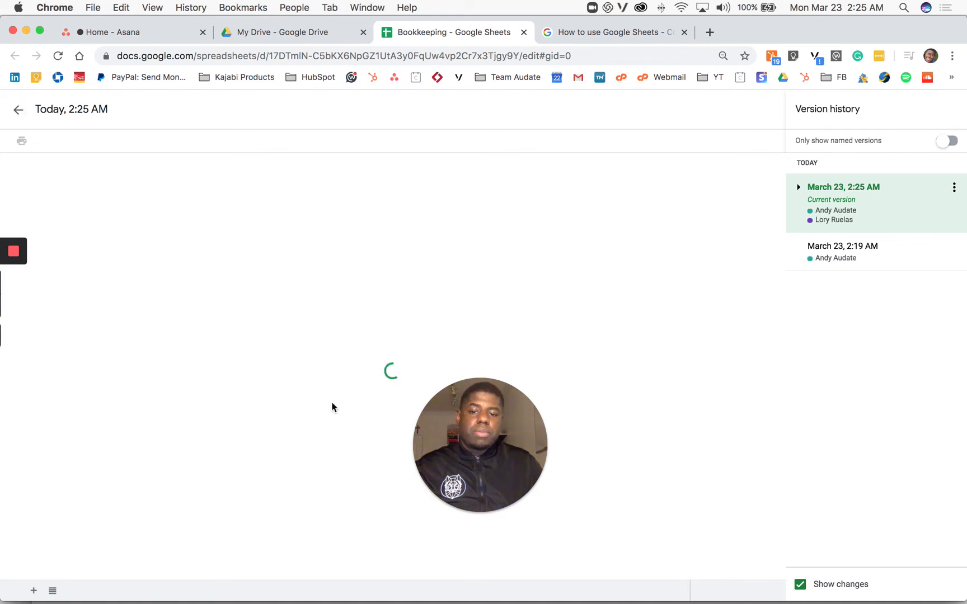
click(477, 507)
drag(476, 392, 435, 167)
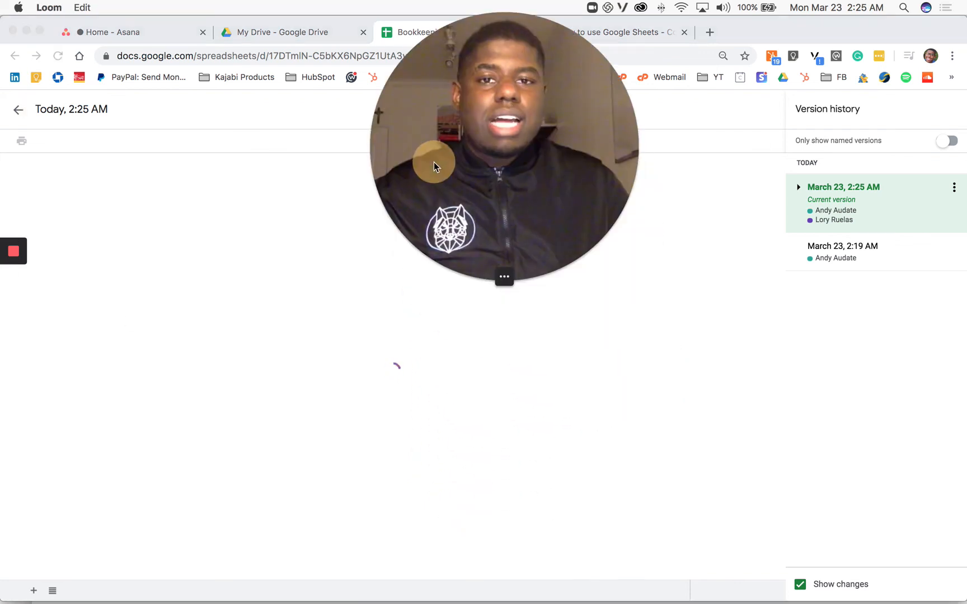